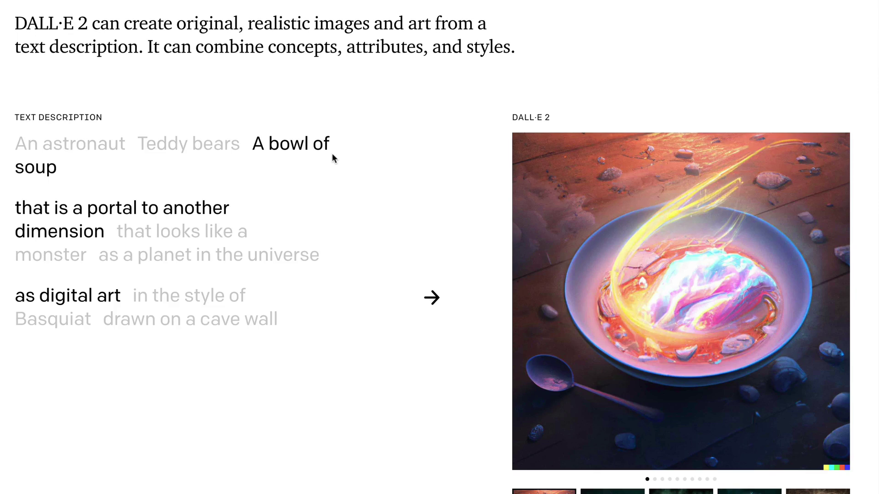
Preview the bowl of soup examples as a planet in the universe, a portal drawn on a cave wall, and a portal in Basquiat's style.
scroll(321, 158, "down", 1)
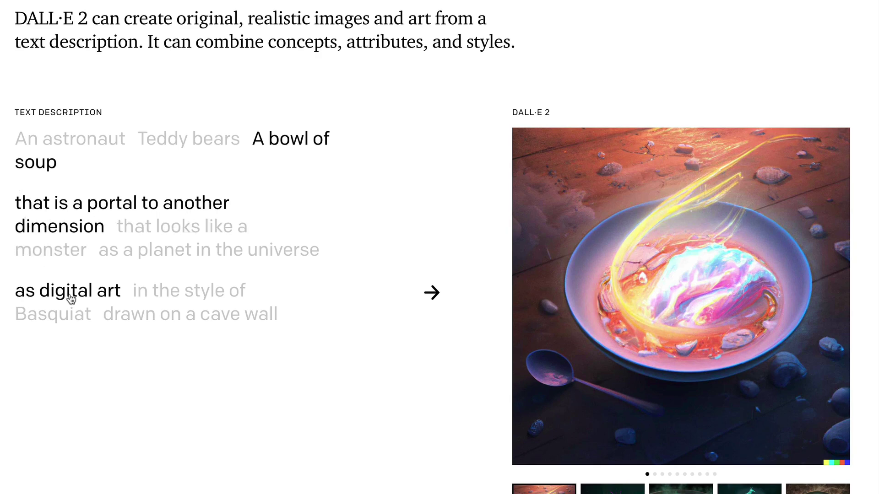
scroll(246, 254, "down", 1)
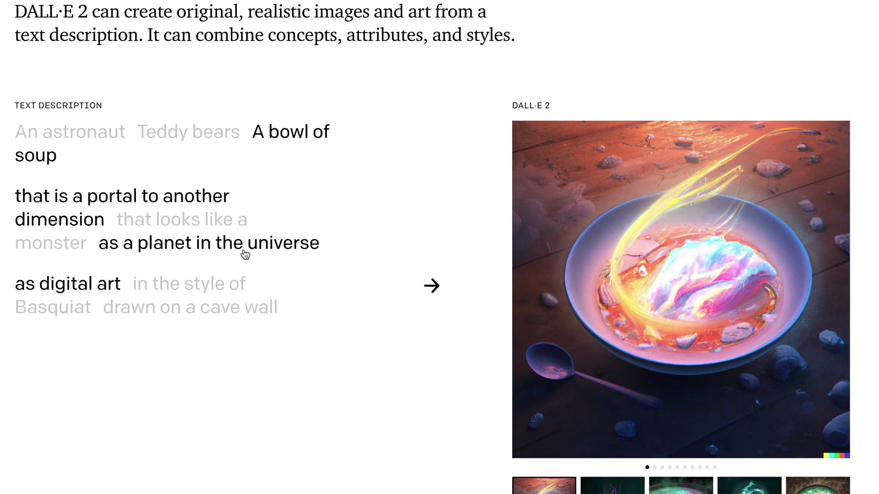
left_click(245, 254)
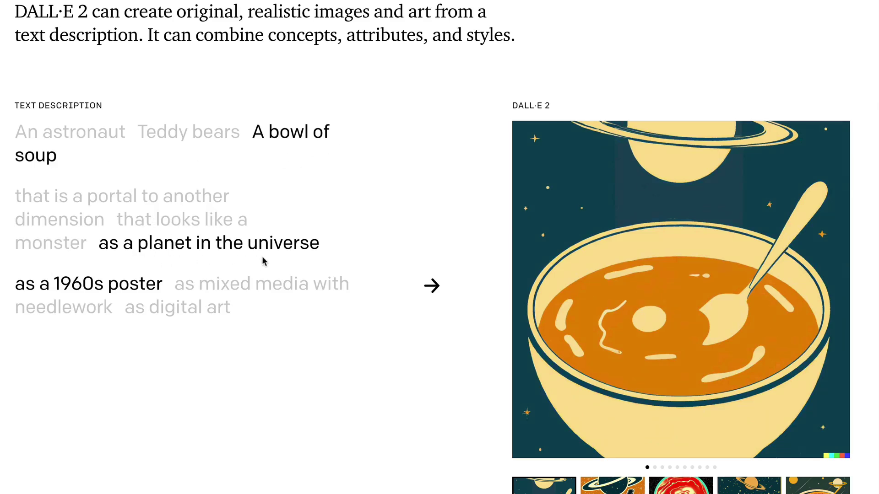
left_click(107, 208)
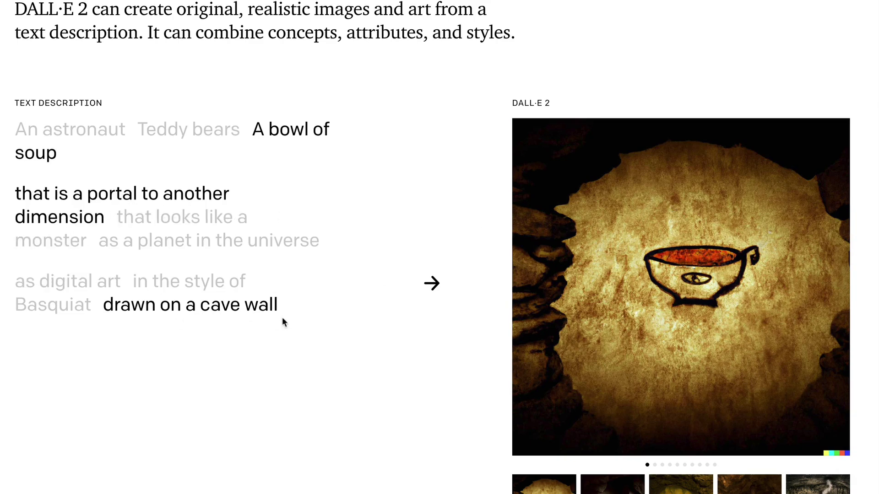
left_click(175, 287)
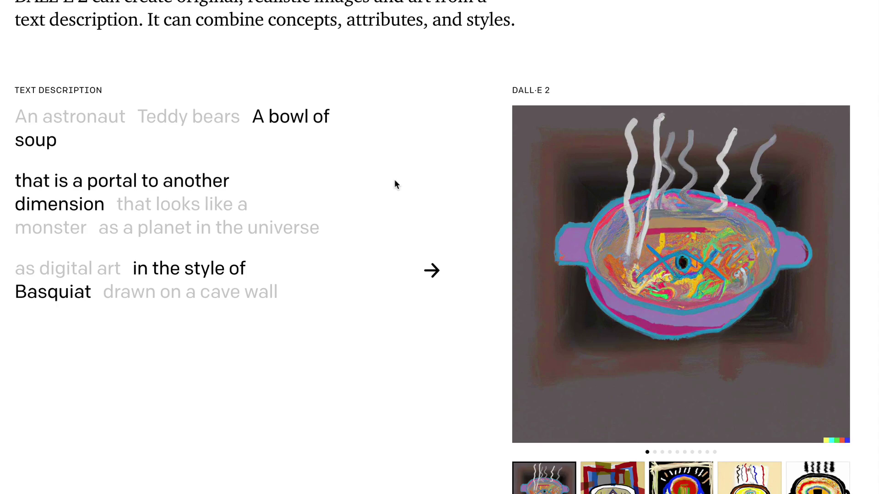
Review the rest of the DALL·E 2 page, including the outpainting, flamingo editing and image variation examples.
scroll(396, 185, "down", 15)
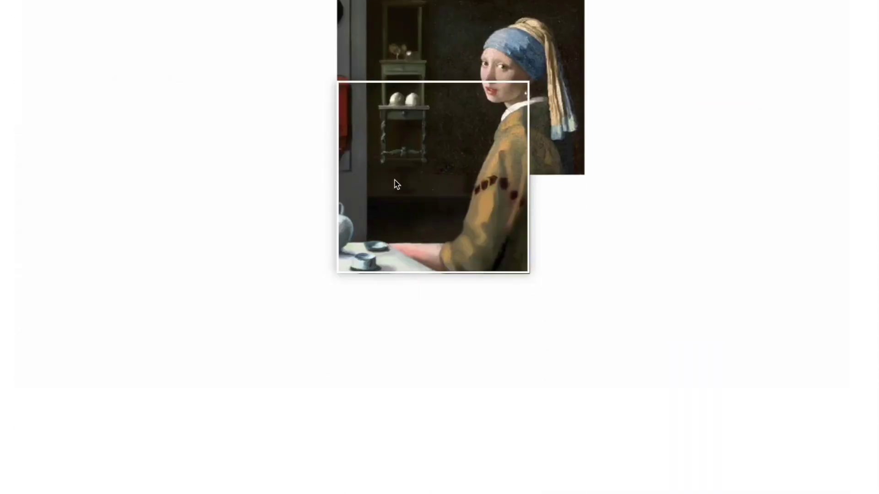
scroll(359, 293, "down", 10)
scroll(370, 244, "down", 10)
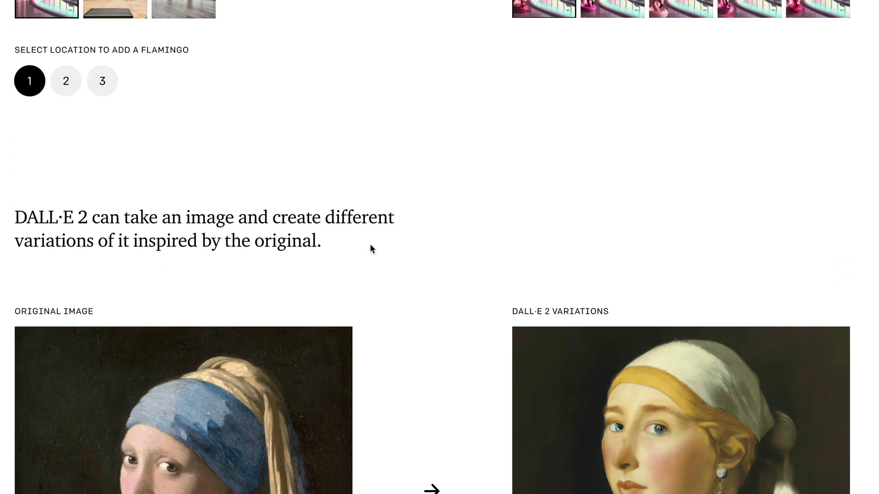
scroll(370, 244, "down", 20)
scroll(371, 249, "down", 20)
scroll(400, 155, "down", 15)
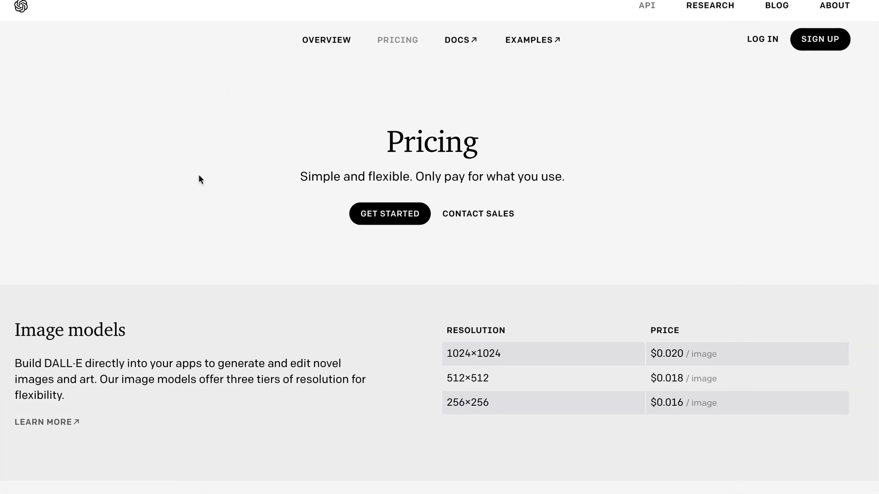
Review the image and language model pricing and highlight the free credit offer under Start for free.
scroll(199, 174, "down", 3)
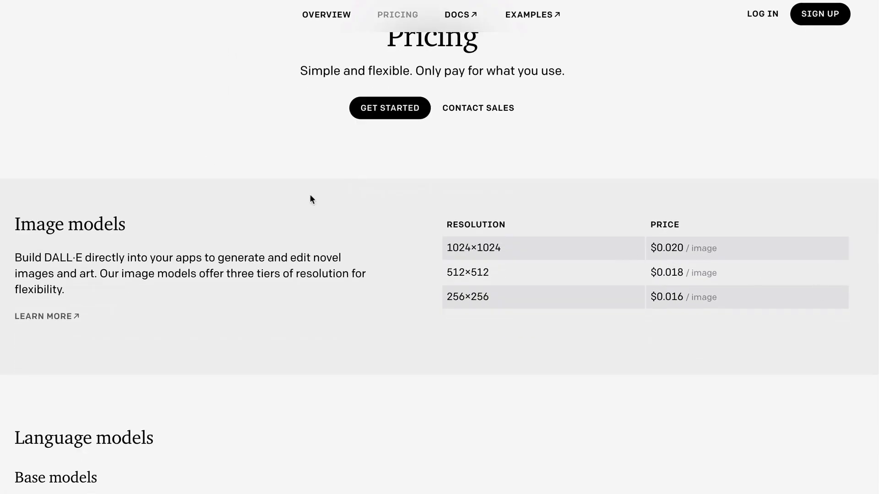
scroll(231, 195, "down", 10)
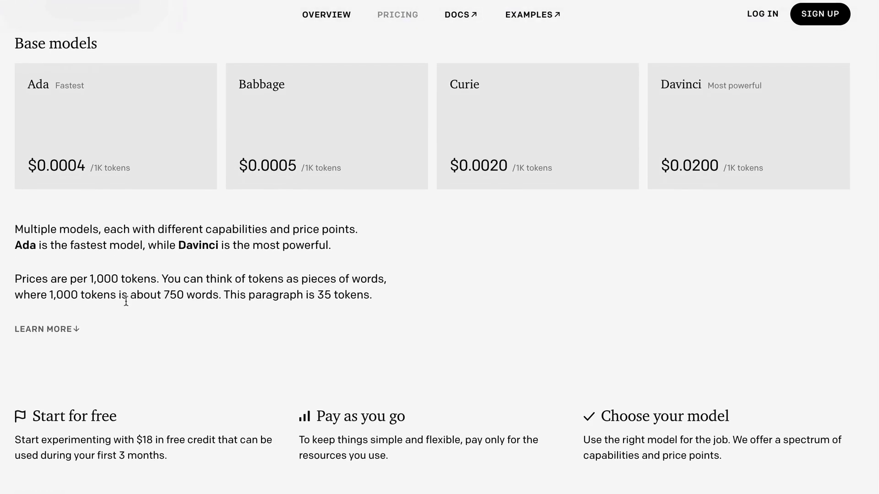
scroll(126, 301, "down", 6)
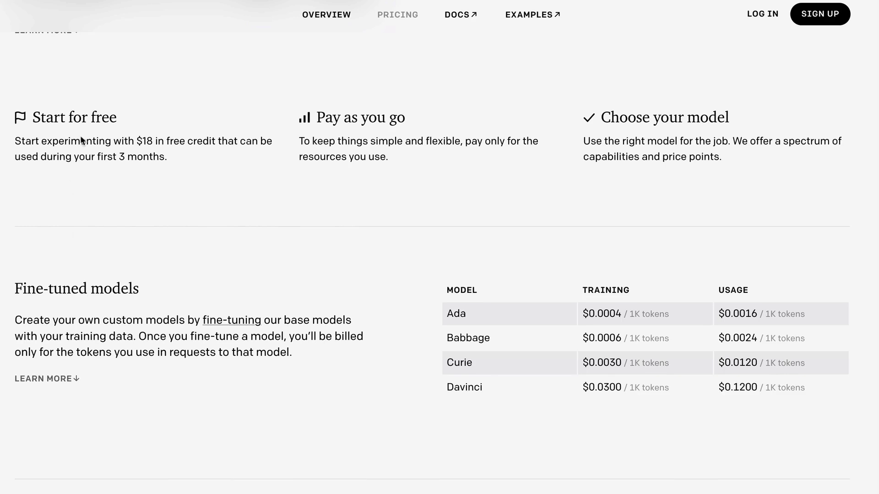
triple_click(152, 157)
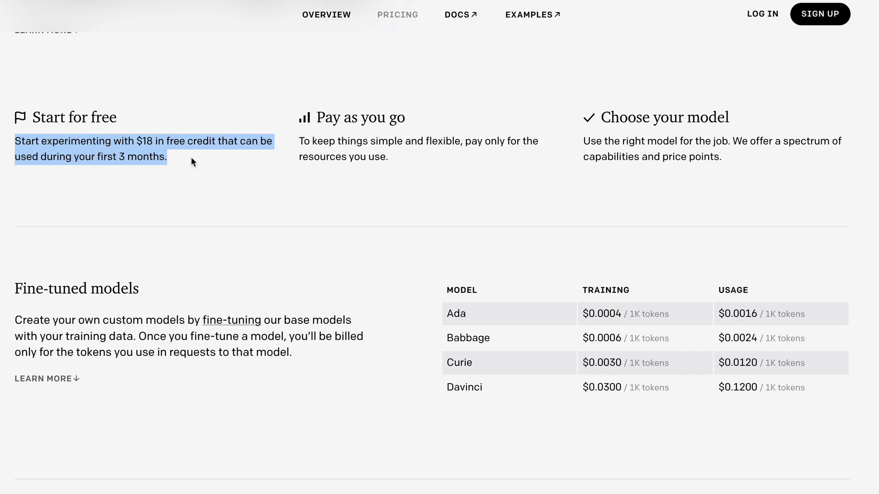
scroll(192, 158, "down", 20)
scroll(192, 158, "up", 20)
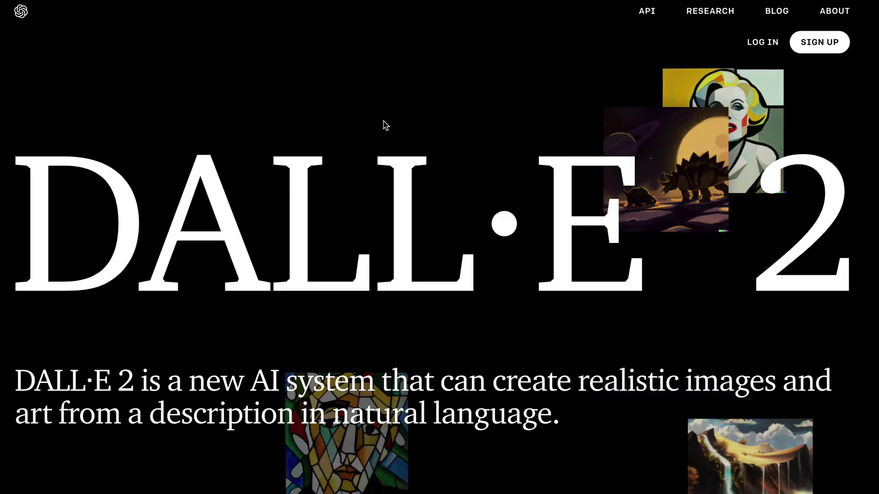
Generate images for "pencil drawing of cat with blue glasses" from the DALL·E workspace and create variations of the fourth drawing.
left_click(812, 53)
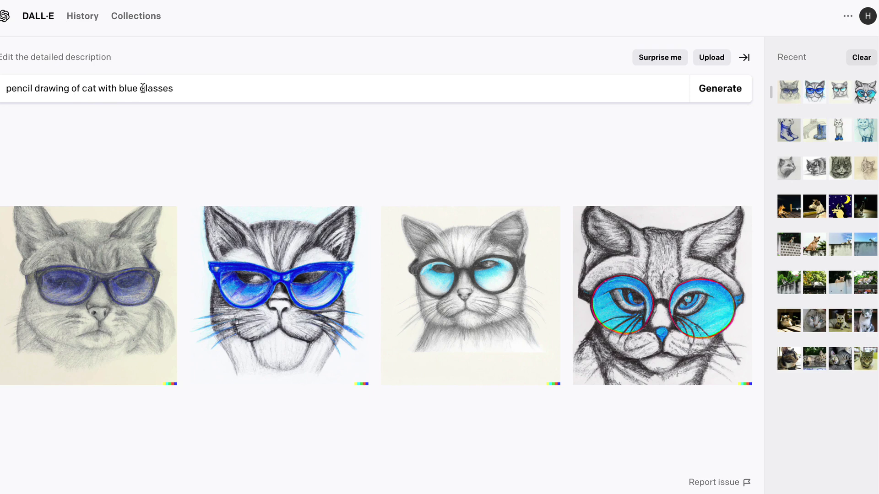
left_click(728, 95)
left_click(667, 260)
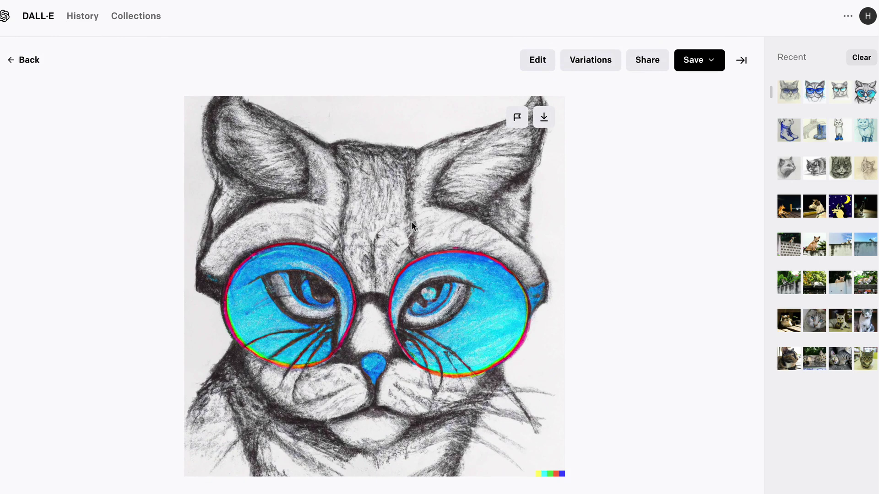
left_click(581, 67)
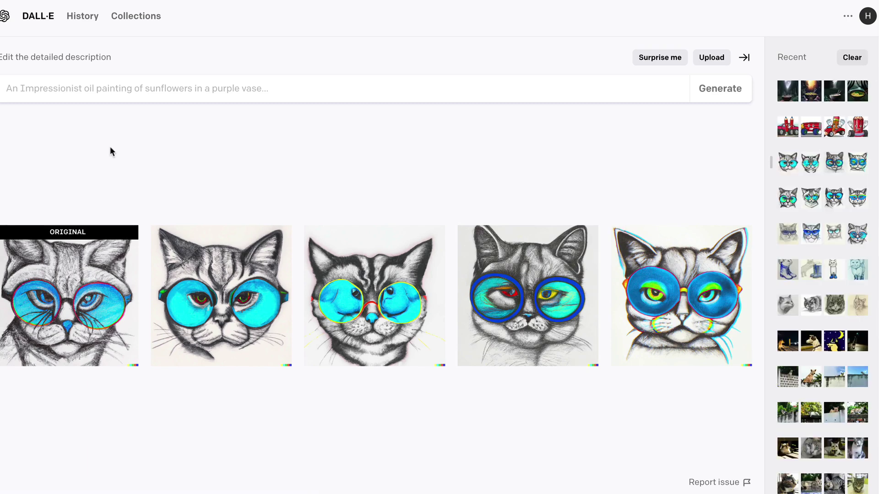
Generate images for the prompt "bowl of noodles digital art in forest" and create variations of the first result.
right_click(143, 88)
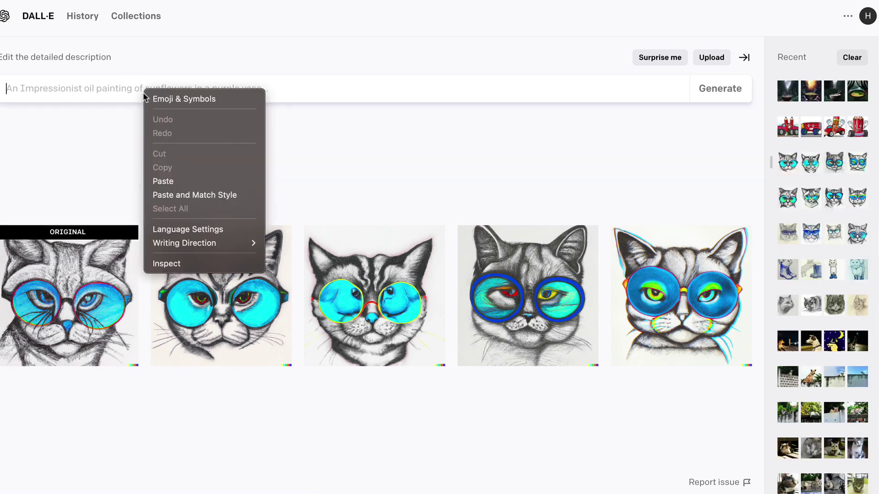
left_click(171, 180)
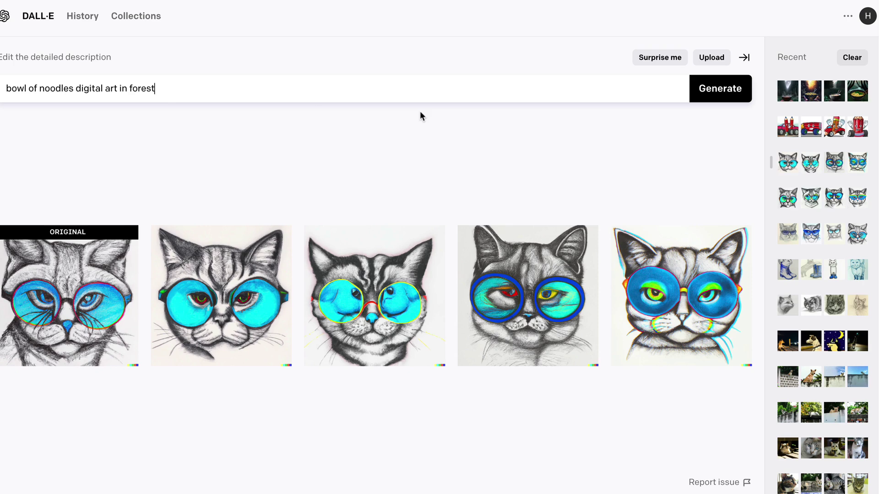
left_click(722, 99)
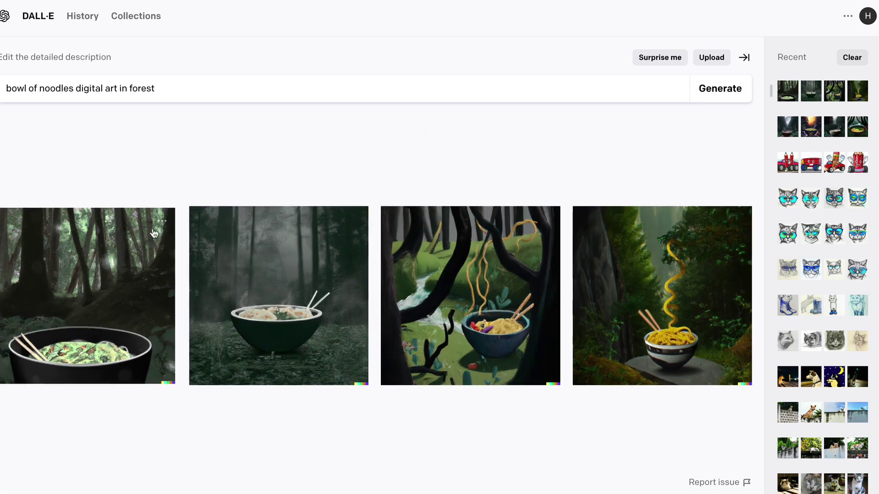
left_click(141, 242)
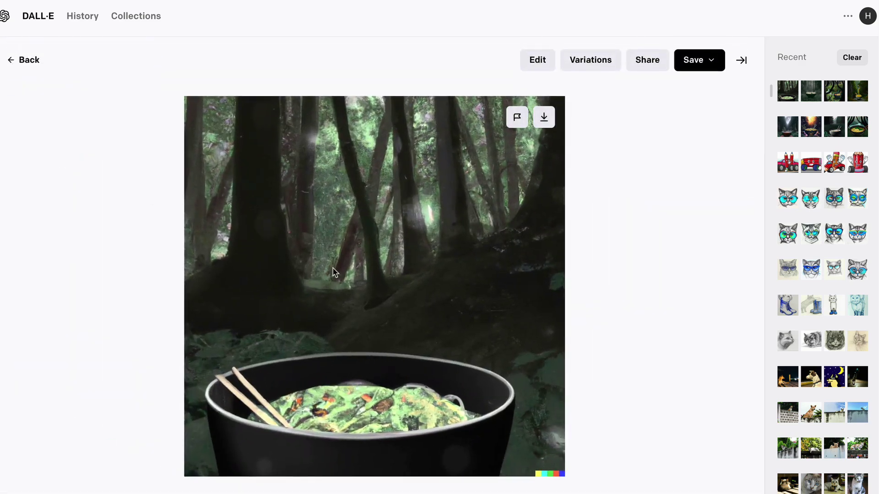
left_click(590, 70)
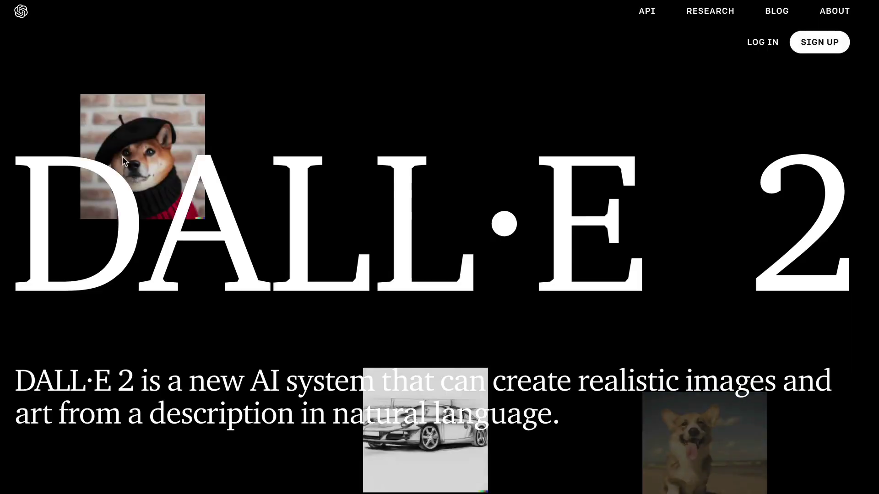
scroll(124, 161, "down", 5)
scroll(123, 161, "down", 10)
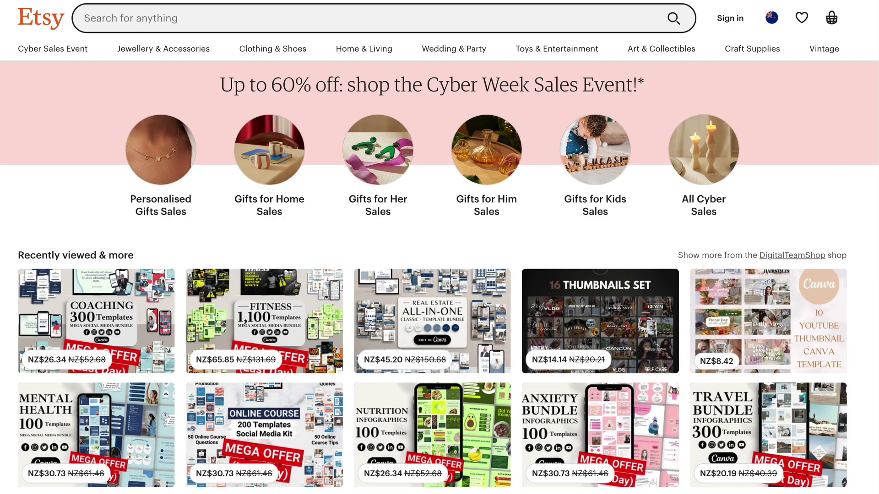
Search Etsy for "digital prints" and browse the listings being sold.
left_click(298, 26)
type("digital prints")
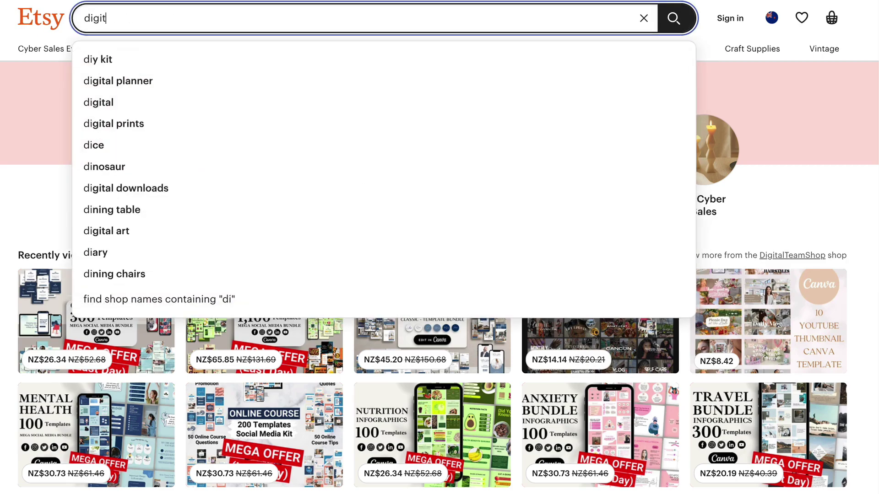
key("Return")
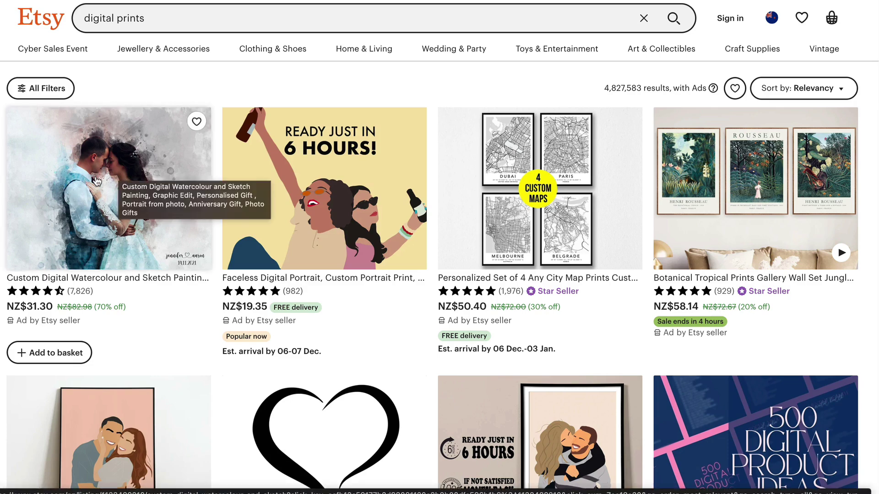
scroll(92, 183, "down", 10)
scroll(98, 190, "down", 20)
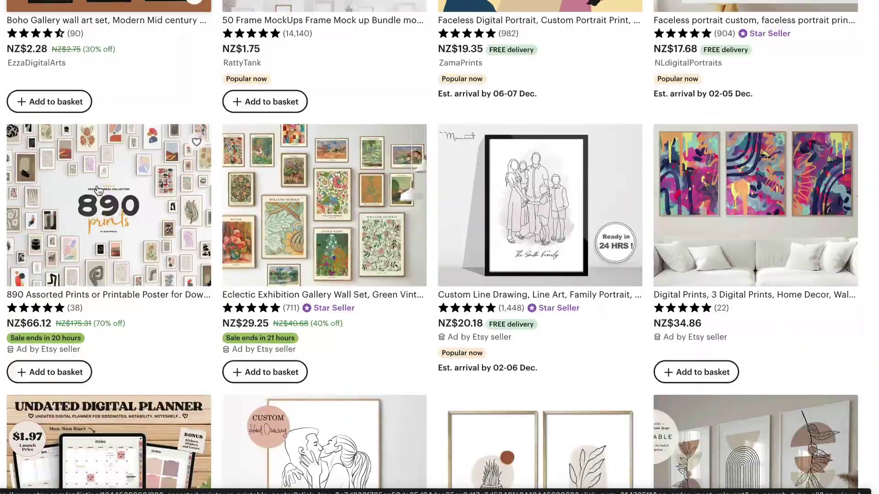
scroll(259, 275, "down", 20)
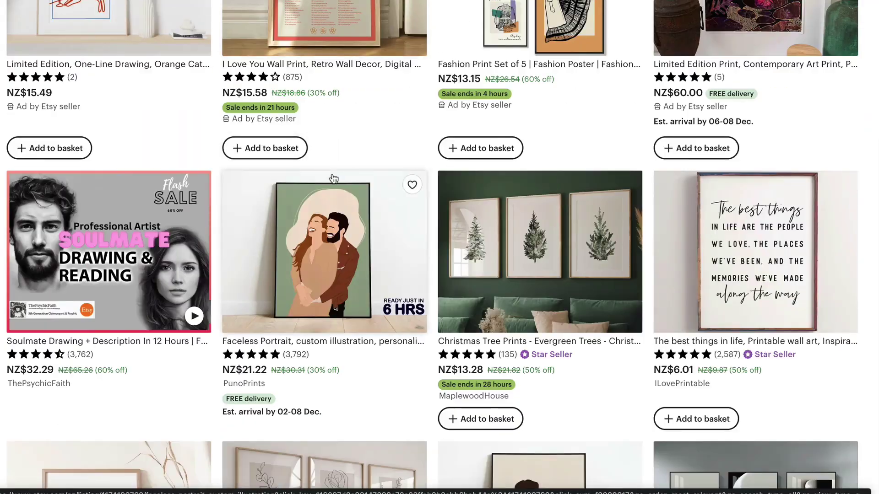
scroll(334, 180, "up", 20)
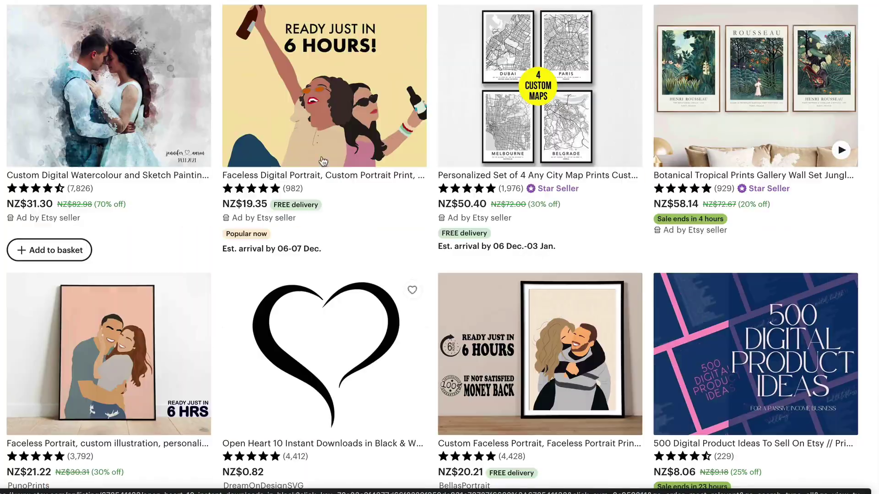
Narrow the Etsy search to "cat digital prints".
left_click(85, 19)
type("cat")
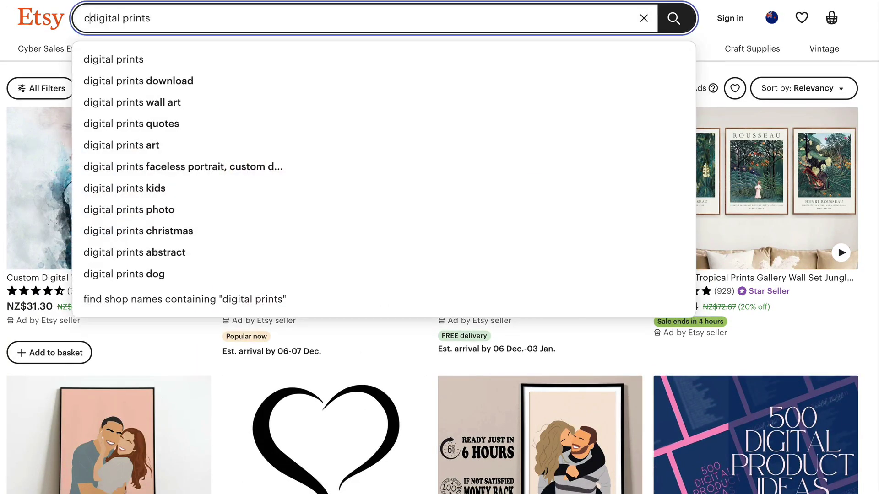
key("Return")
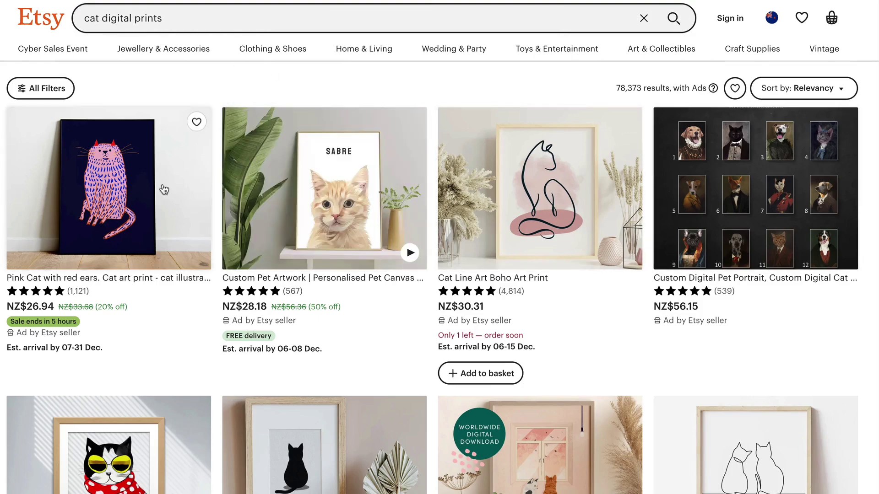
Examine the cat print listings for their art styles, prices and review counts.
scroll(164, 190, "down", 4)
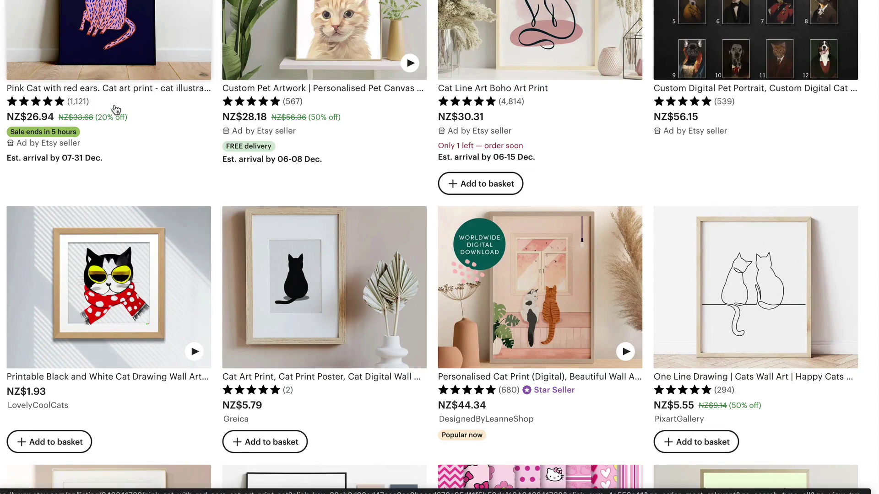
scroll(116, 110, "down", 1)
scroll(116, 109, "down", 8)
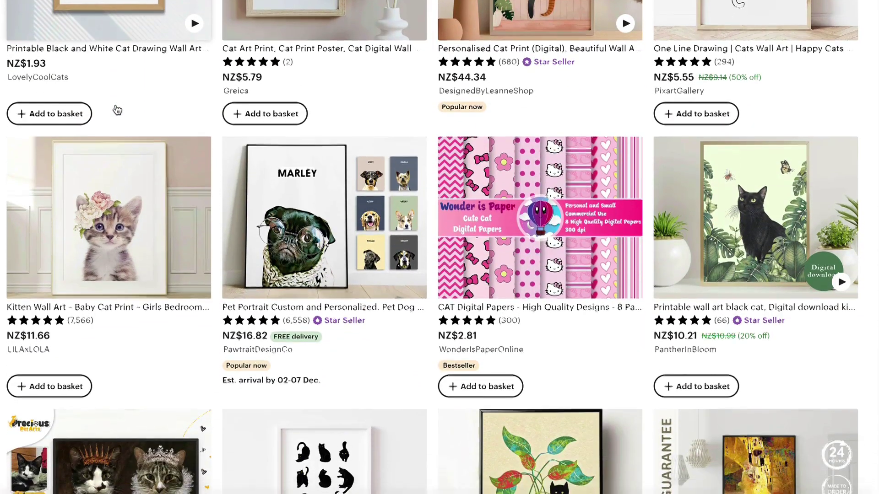
scroll(306, 142, "down", 6)
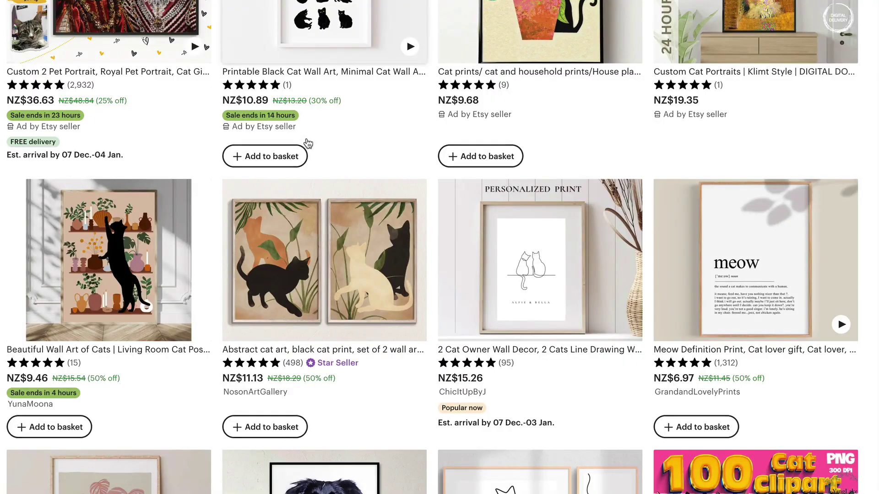
key("XF86MonBrightnessUp")
scroll(307, 144, "down", 9)
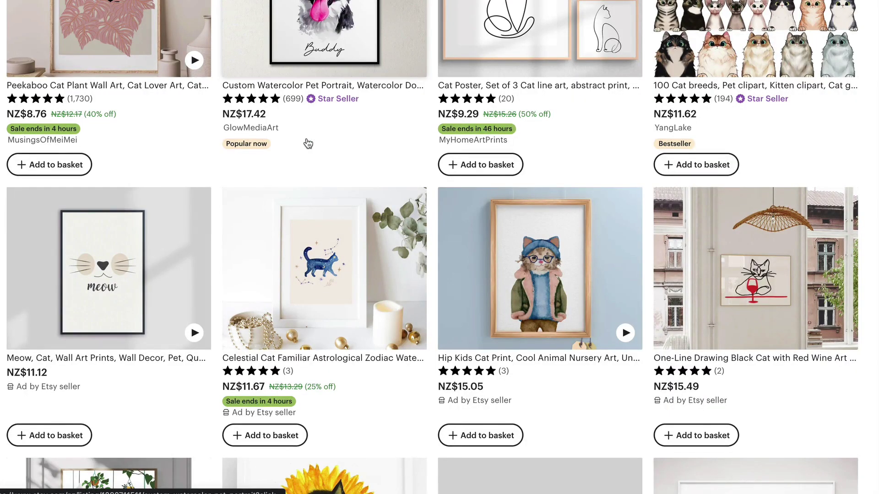
scroll(308, 144, "down", 2)
scroll(308, 144, "down", 5)
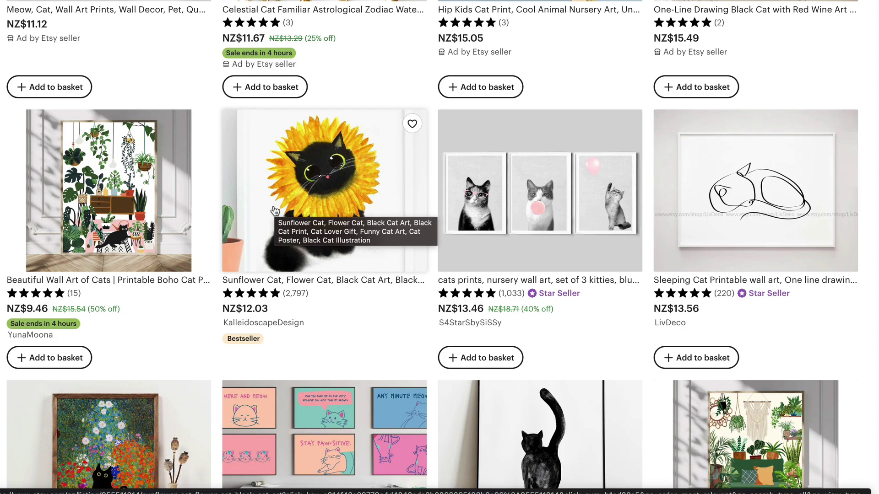
scroll(274, 211, "down", 12)
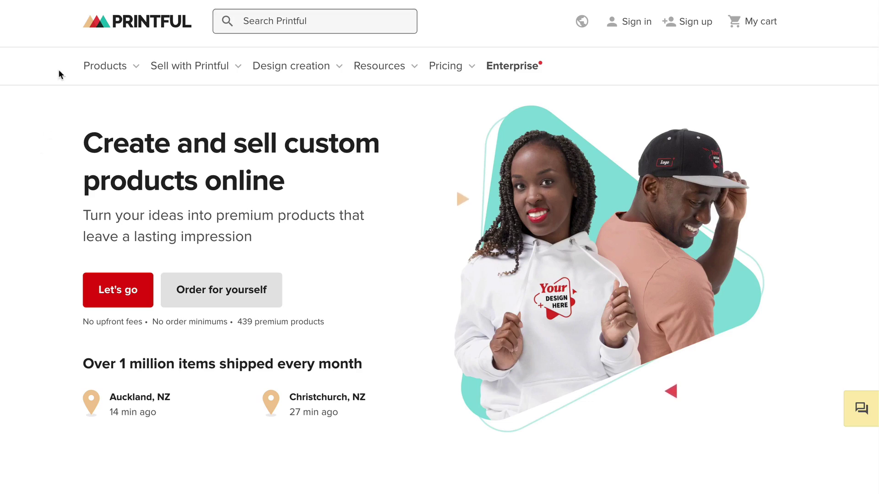
Open Printful's canvas prints category under home and living wall art and browse the available canvases and their prices.
mouse_move(94, 69)
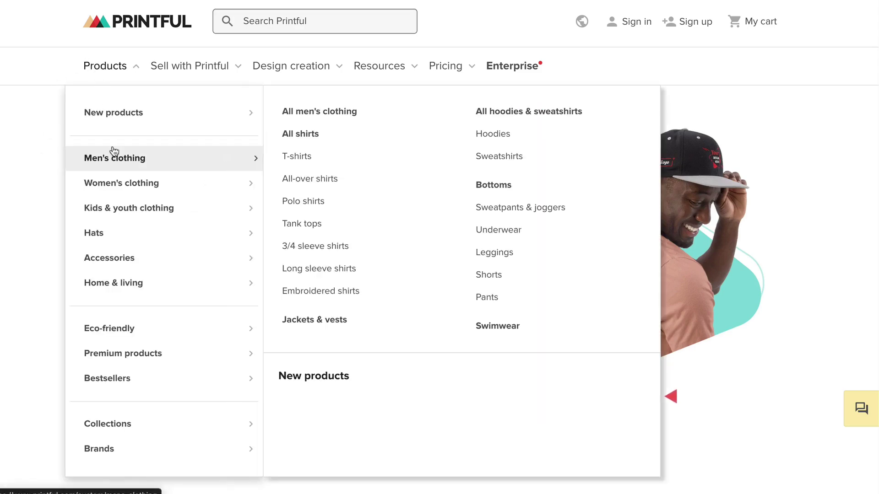
mouse_move(122, 289)
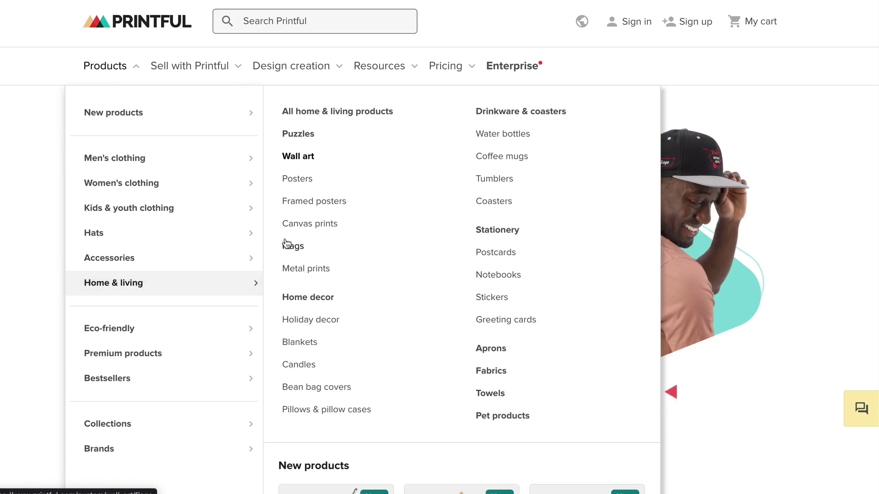
left_click(333, 225)
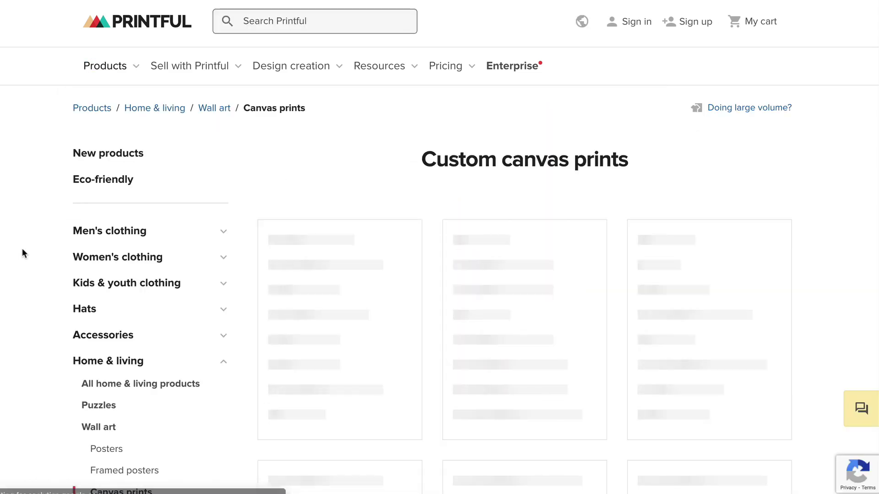
scroll(416, 153, "down", 1)
scroll(417, 156, "down", 3)
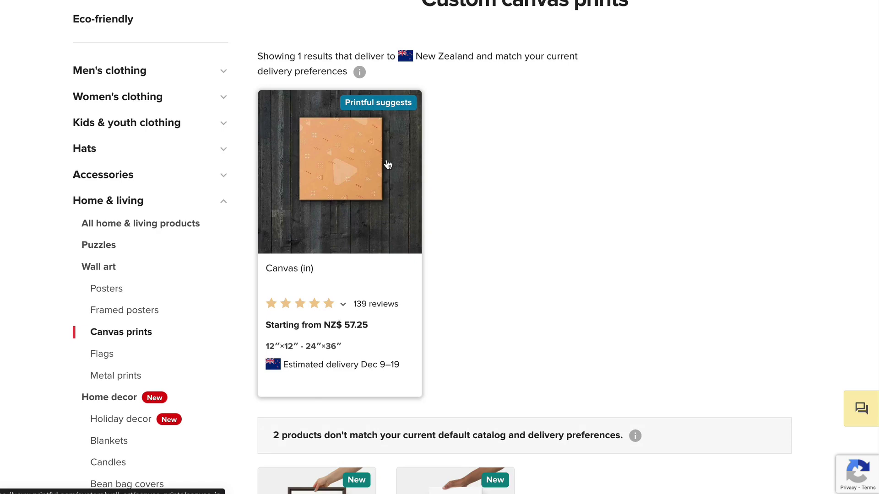
scroll(388, 164, "down", 8)
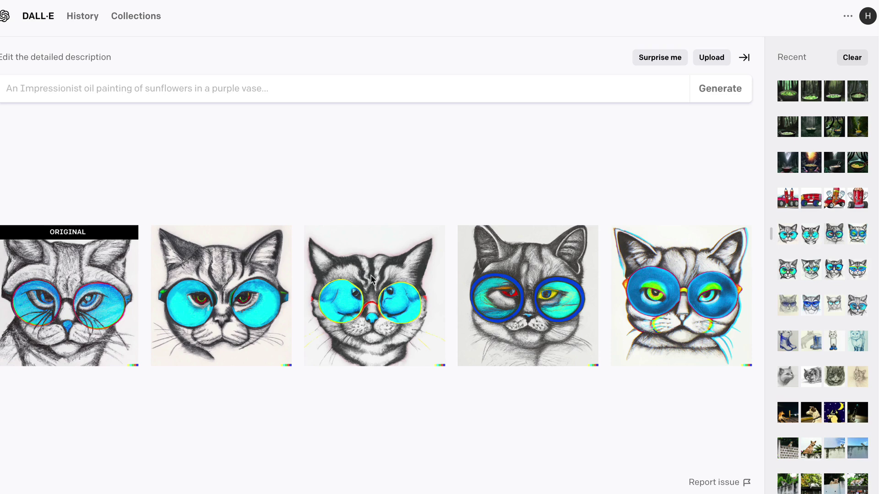
mouse_move(373, 281)
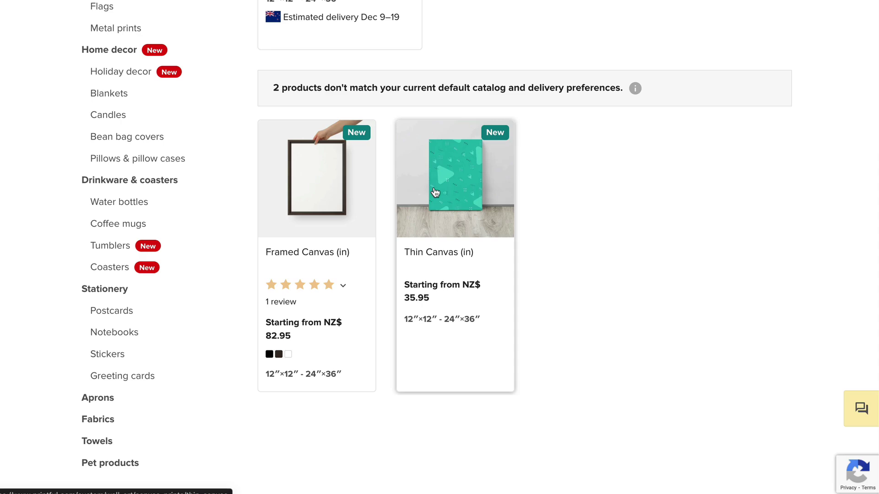
scroll(435, 192, "up", 10)
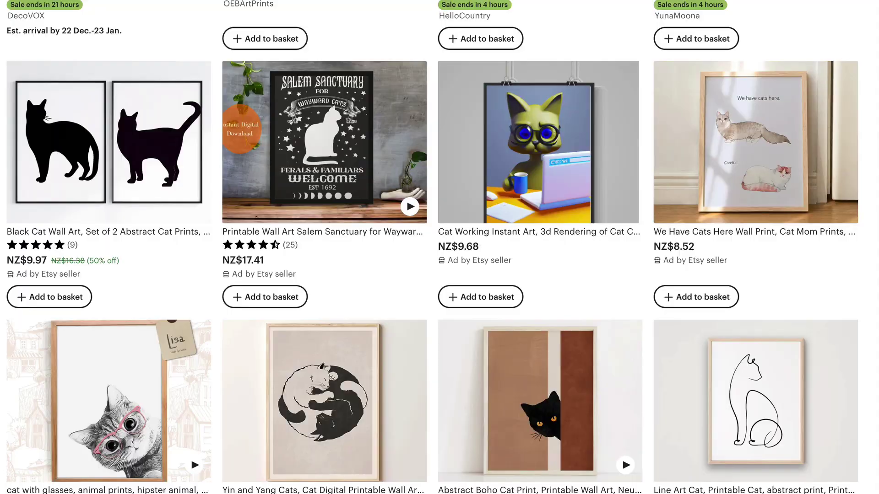
Search Etsy for "cat mugs" and browse the listings being sold.
scroll(238, 32, "up", 10)
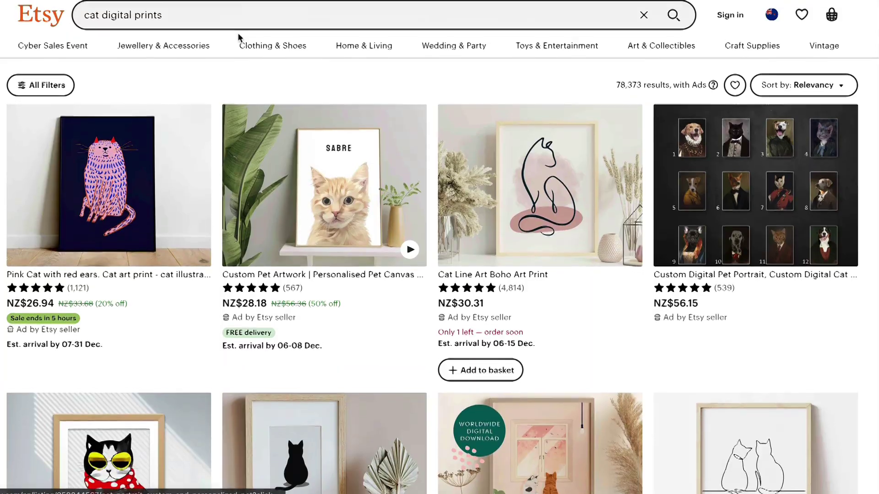
left_click(238, 15)
key("ctrl+a")
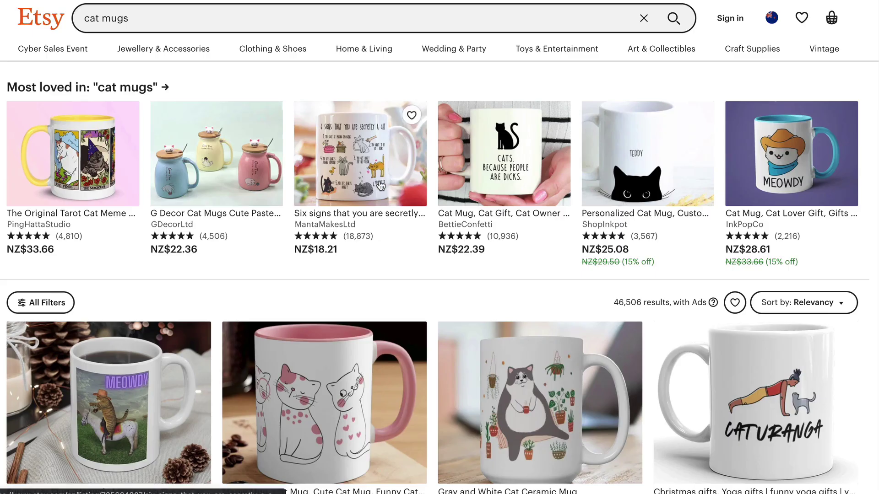
scroll(392, 183, "down", 6)
scroll(392, 183, "down", 5)
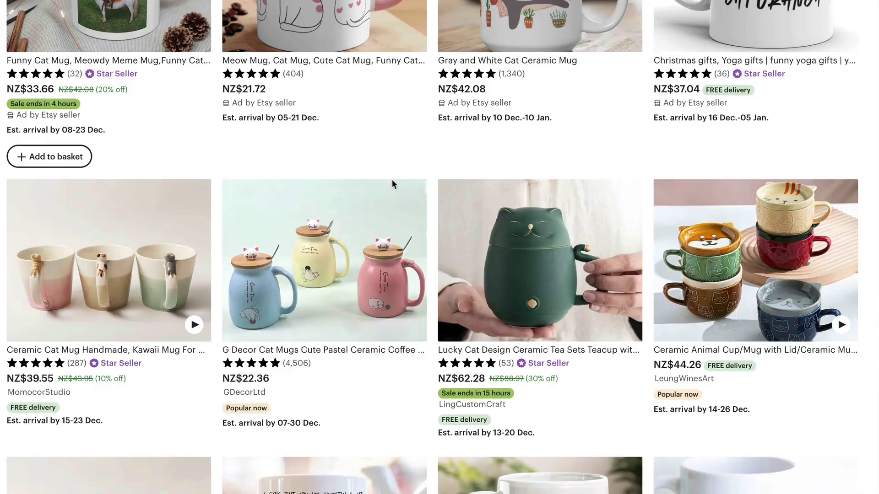
scroll(392, 185, "down", 6)
scroll(393, 185, "up", 8)
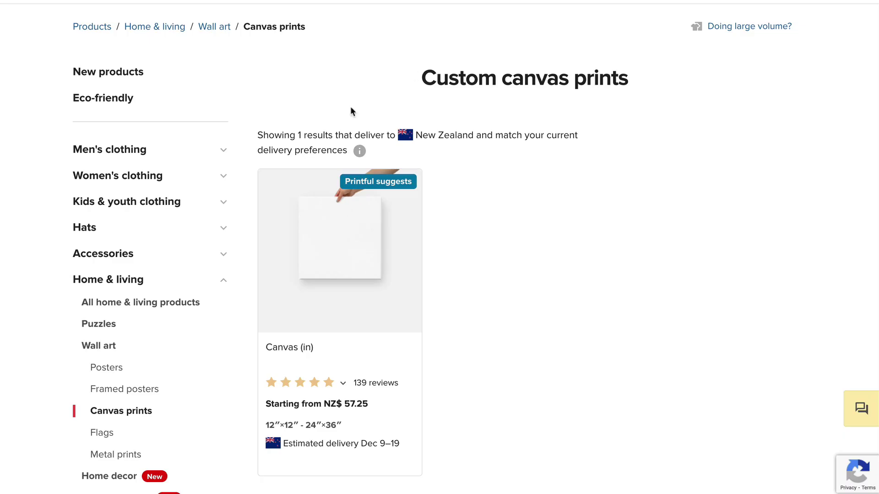
Switch to Printful, open its coffee mugs category under home and living, and compare the mugs offered.
scroll(350, 111, "up", 2)
mouse_move(84, 81)
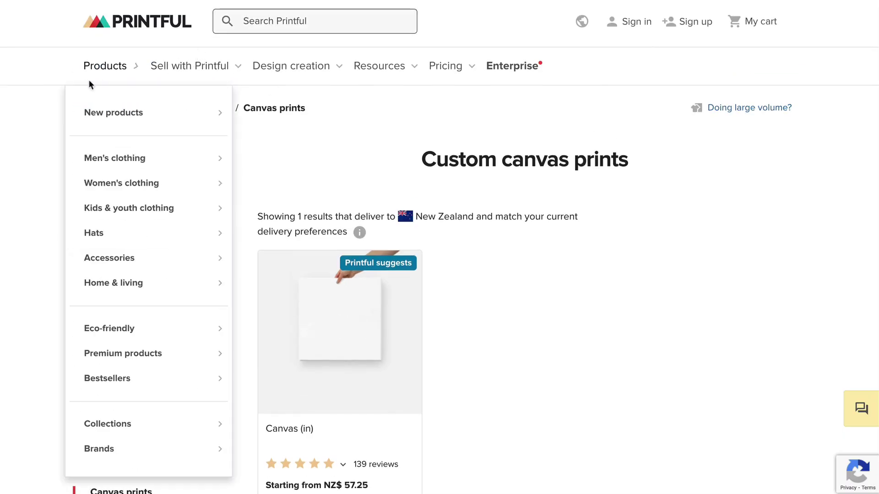
mouse_move(126, 267)
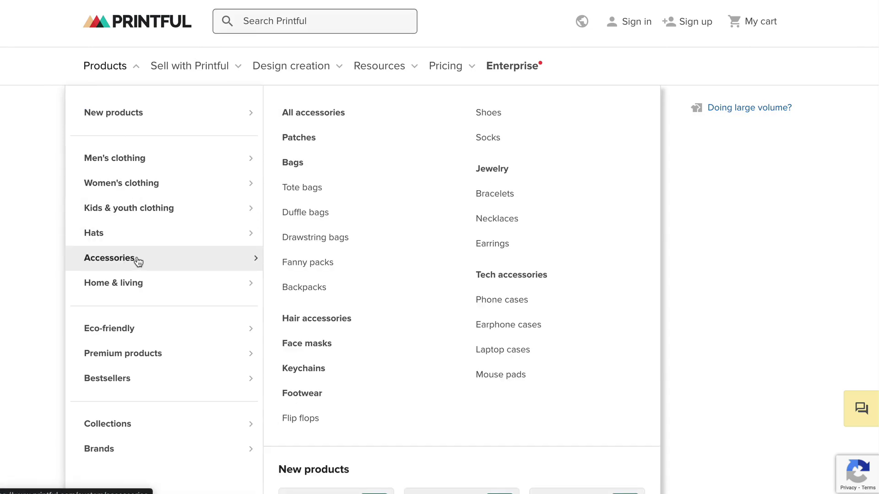
mouse_move(142, 286)
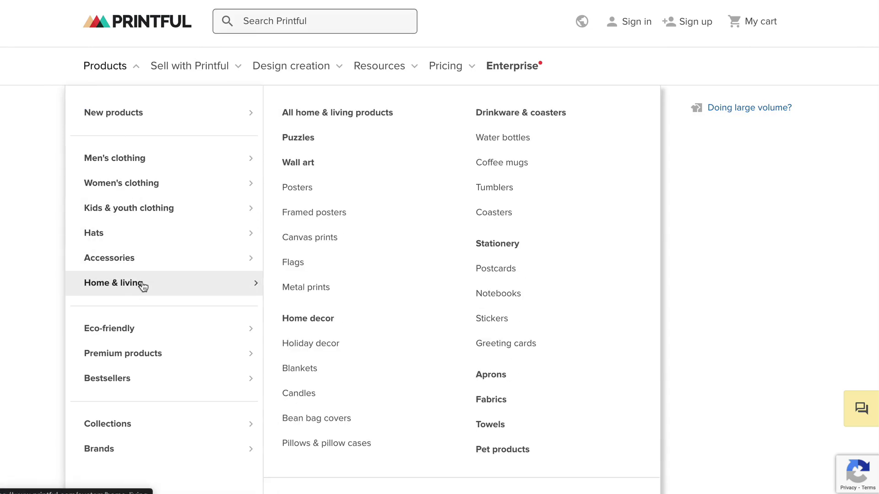
left_click(519, 169)
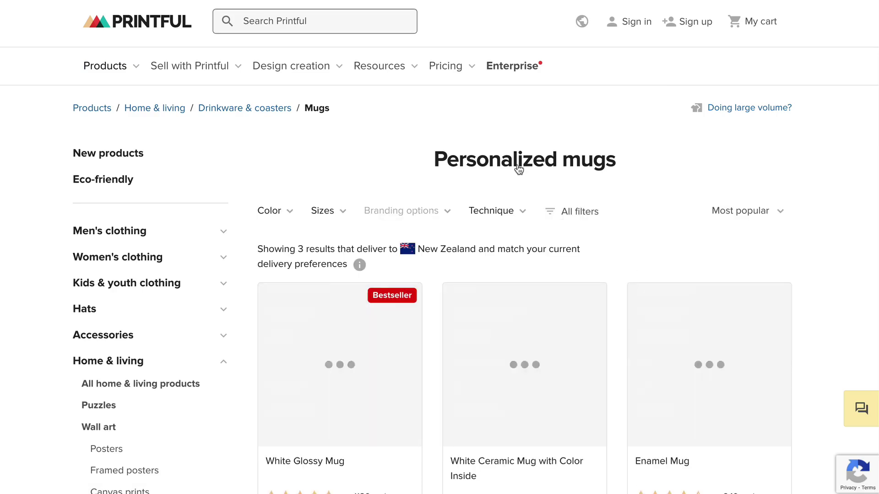
scroll(557, 169, "down", 10)
scroll(556, 168, "up", 5)
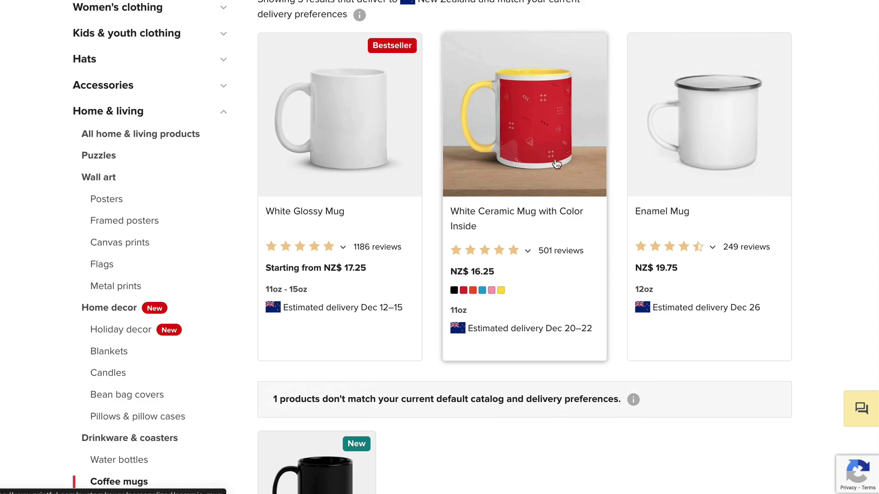
Open the White Glossy Mug, review its product details and start designing it.
left_click(367, 93)
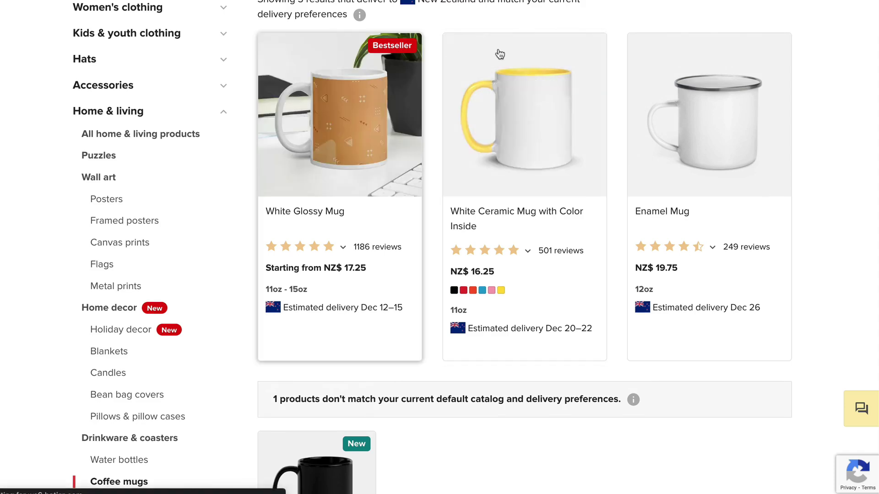
scroll(626, 144, "down", 1)
scroll(559, 162, "down", 9)
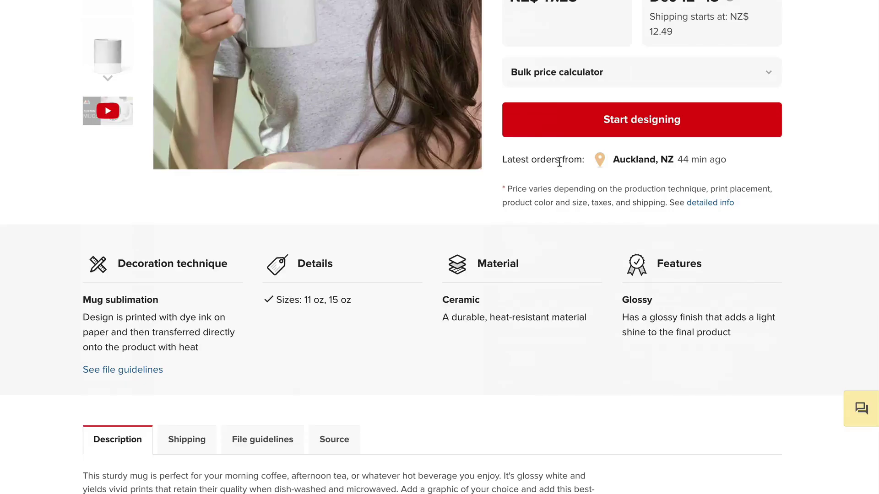
scroll(559, 161, "up", 7)
left_click(633, 456)
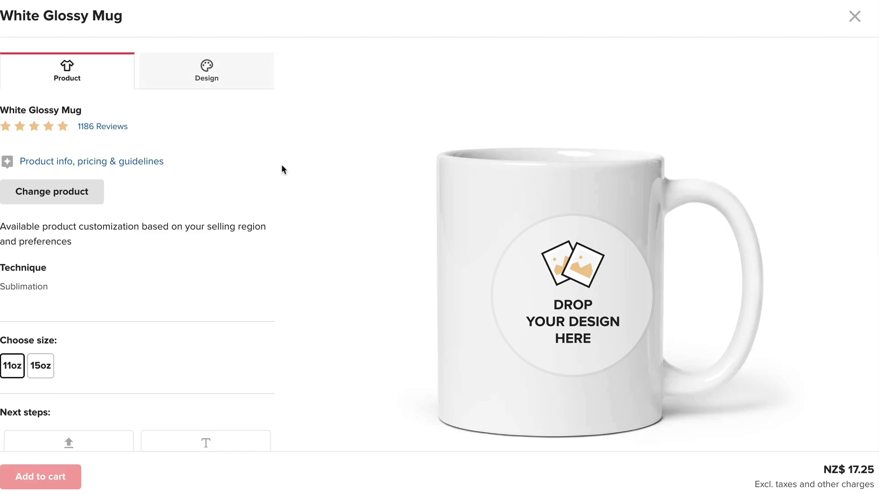
Place the downloaded DALL·E cat image on the White Glossy Mug and rotate the design in the 3D view.
left_click_drag(569, 256, 554, 307)
left_click_drag(73, 476, 551, 255)
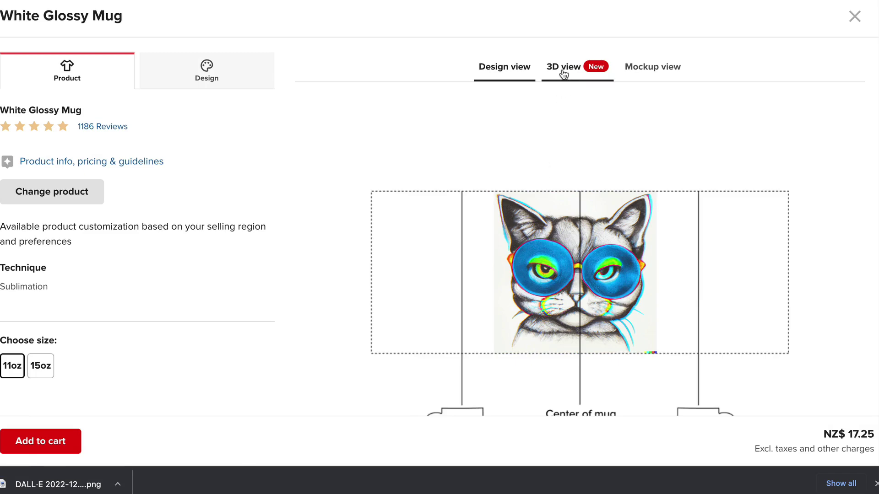
left_click(563, 70)
left_click_drag(694, 297, 780, 278)
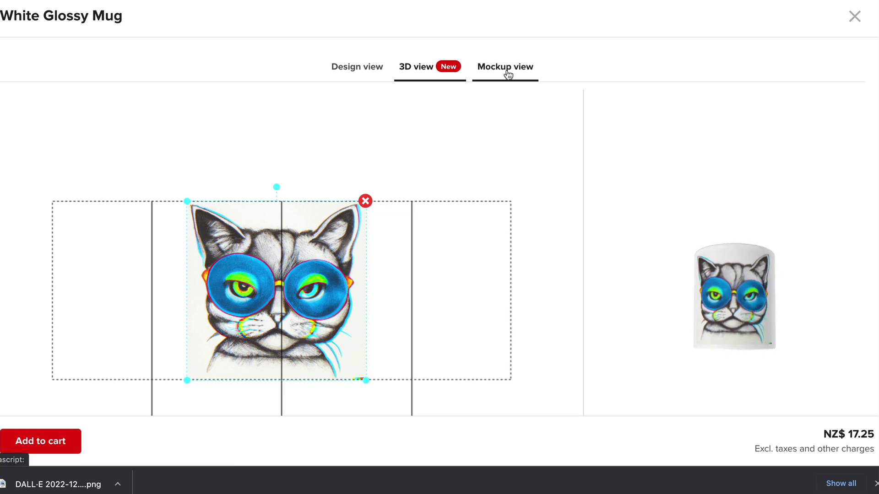
Preview the mug's mockups, select the one showing the cat from the front, and compare it with Etsy's cat mugs.
left_click(506, 68)
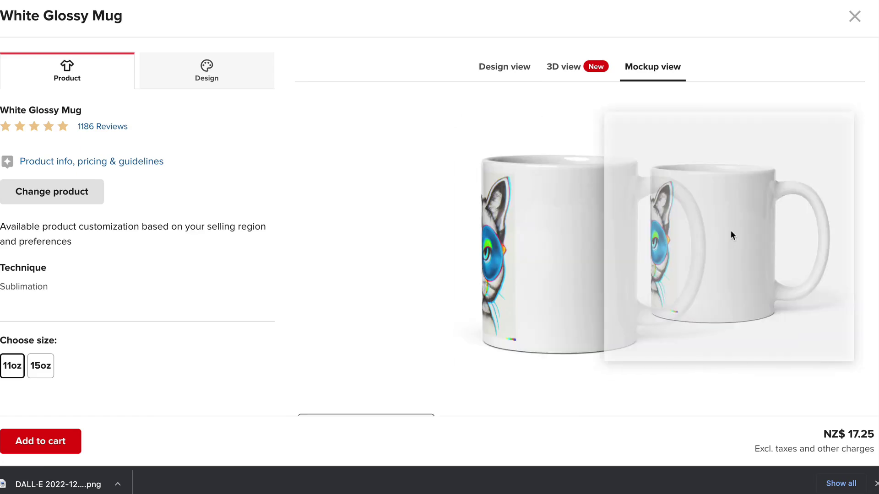
scroll(578, 183, "down", 4)
left_click(650, 280)
scroll(688, 132, "up", 3)
scroll(690, 132, "up", 1)
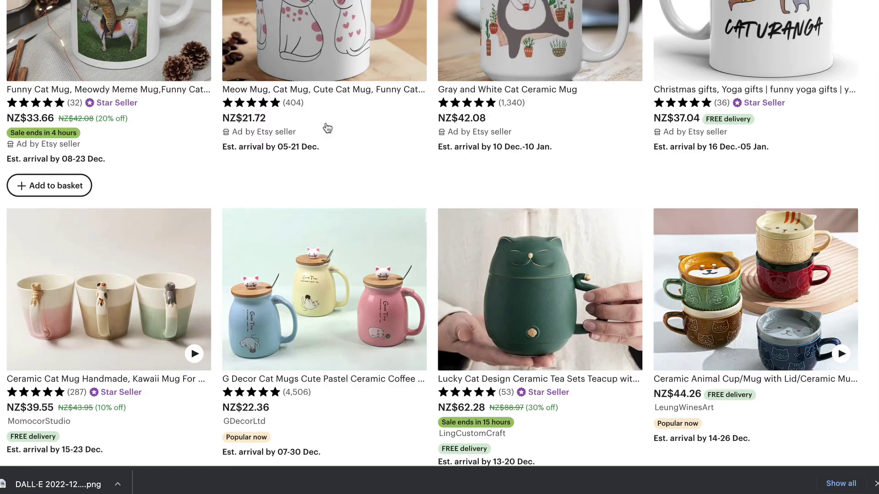
scroll(368, 132, "up", 8)
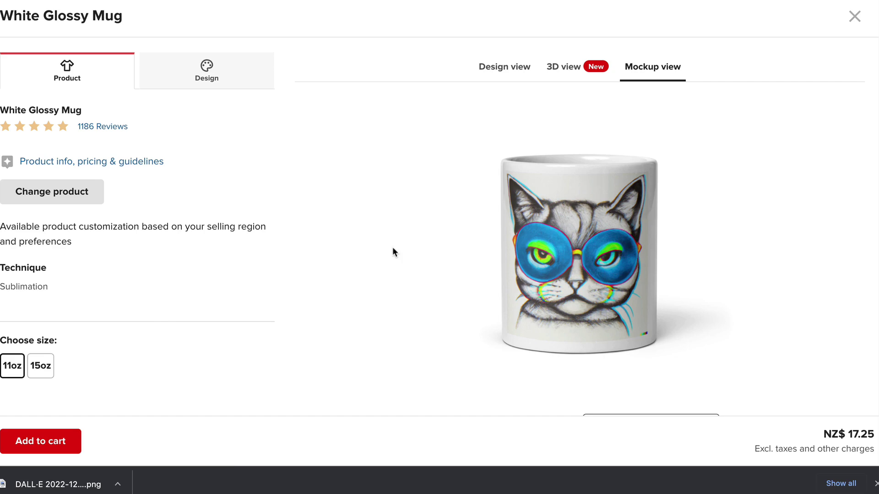
Check the custom mug's mockup images on Printful and add the 11oz mug to the cart.
scroll(401, 248, "down", 5)
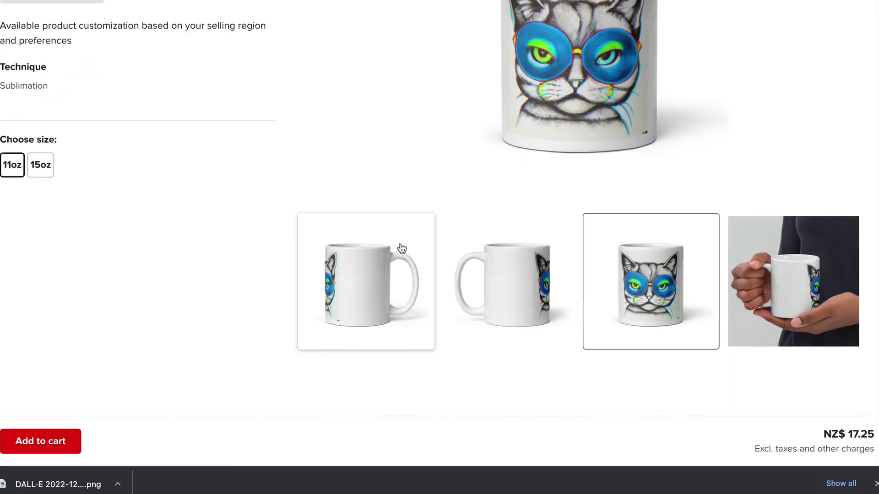
scroll(389, 197, "up", 5)
scroll(279, 229, "down", 5)
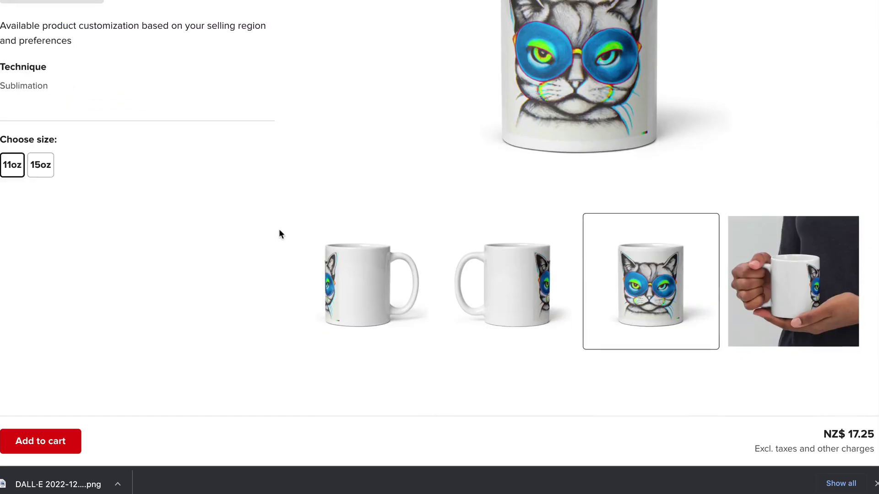
scroll(341, 204, "up", 5)
scroll(341, 204, "down", 1)
left_click(51, 441)
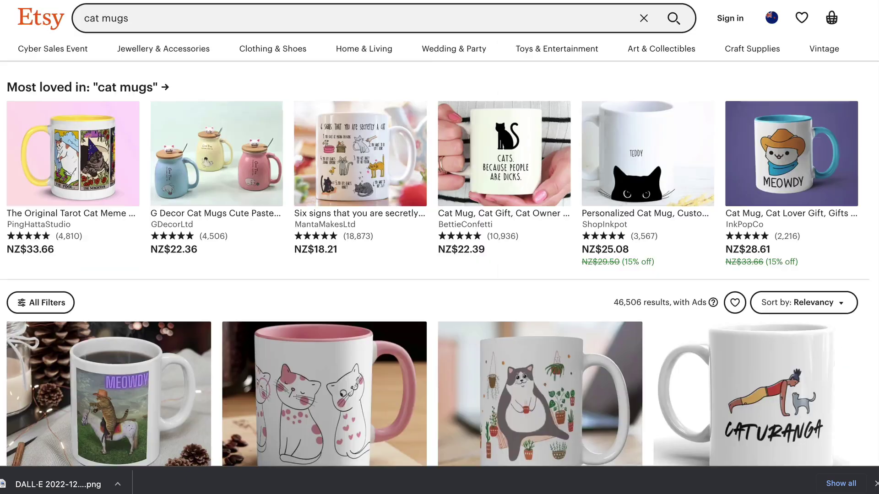
Examine the selling prices of the cat mug listings on Etsy.
scroll(392, 237, "down", 1)
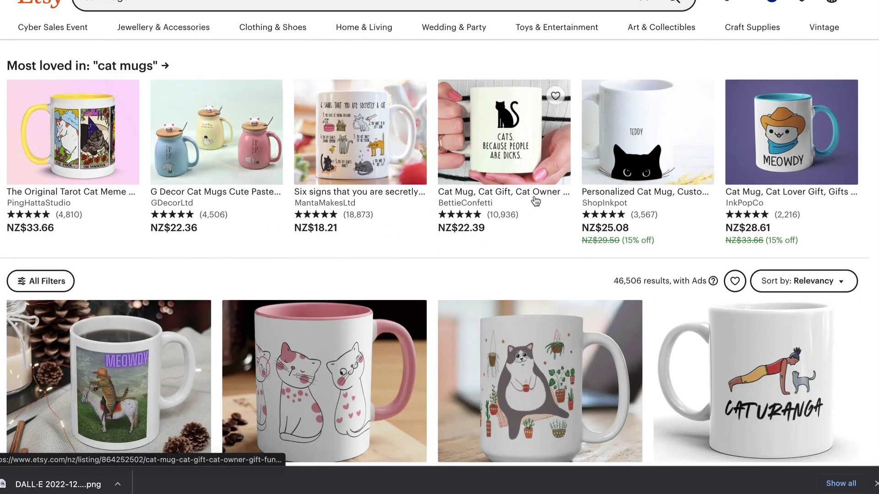
scroll(612, 232, "down", 3)
scroll(612, 234, "down", 2)
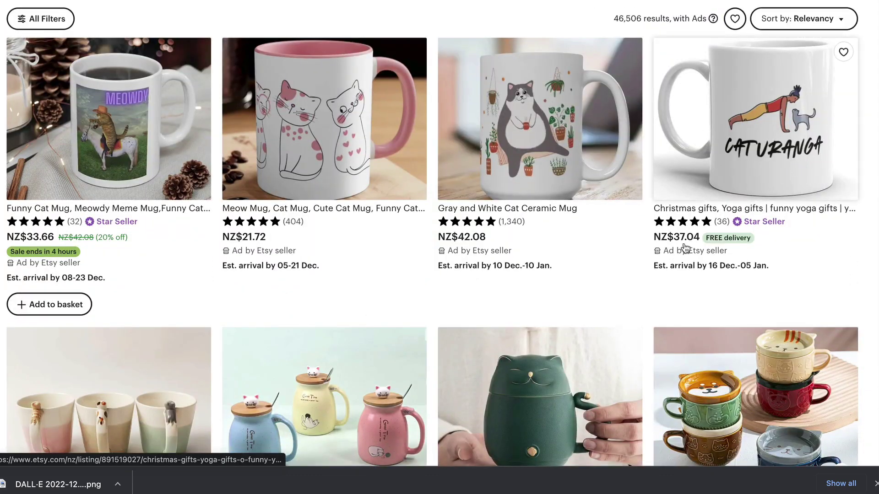
scroll(470, 233, "down", 5)
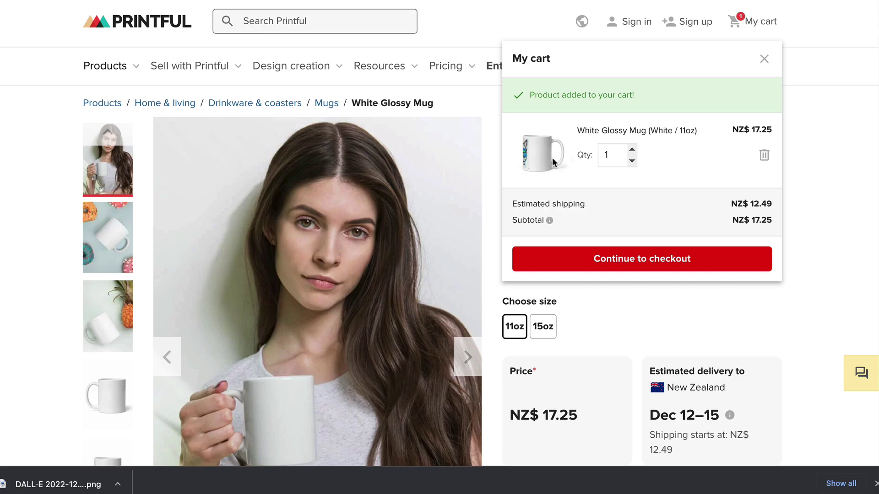
Dismiss Printful's cart summary, open the backpacks category under accessories and browse the custom backpacks.
left_click(763, 58)
scroll(785, 105, "down", 10)
scroll(784, 106, "up", 10)
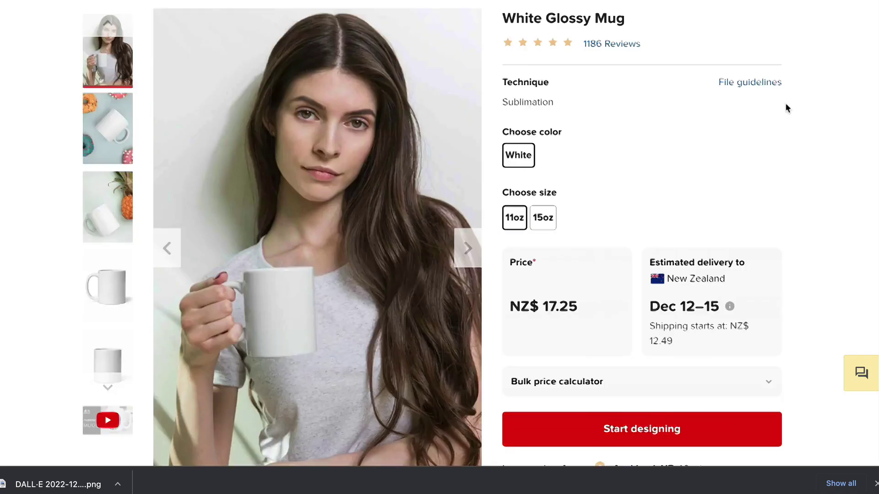
mouse_move(122, 67)
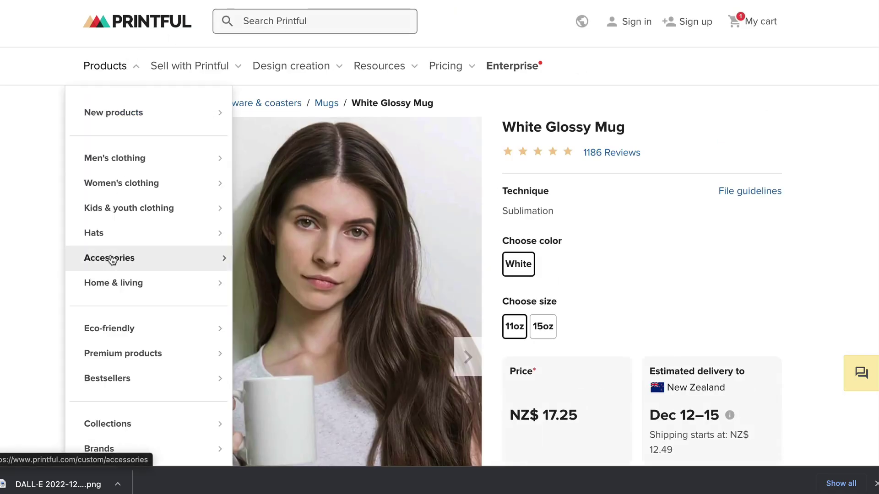
mouse_move(114, 261)
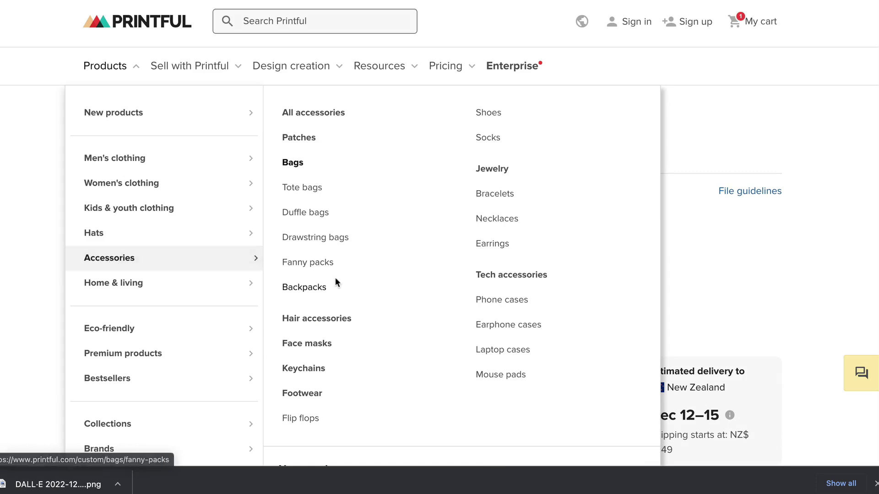
left_click(329, 259)
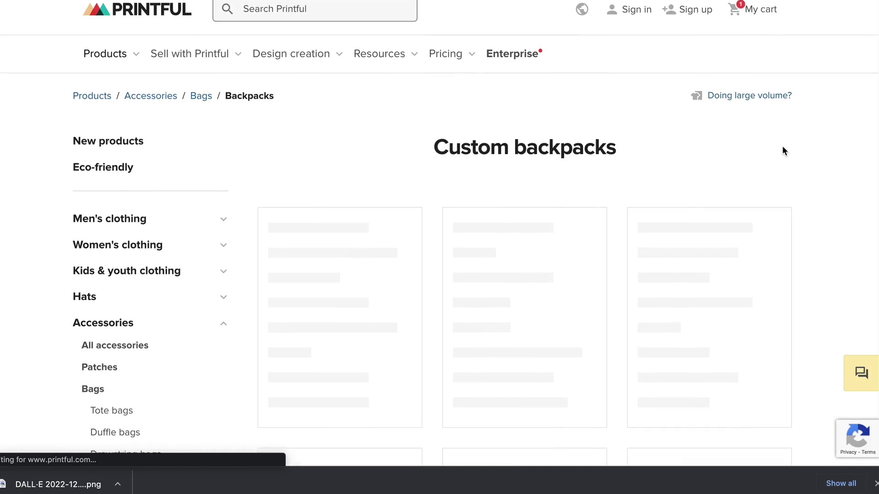
scroll(781, 145, "down", 3)
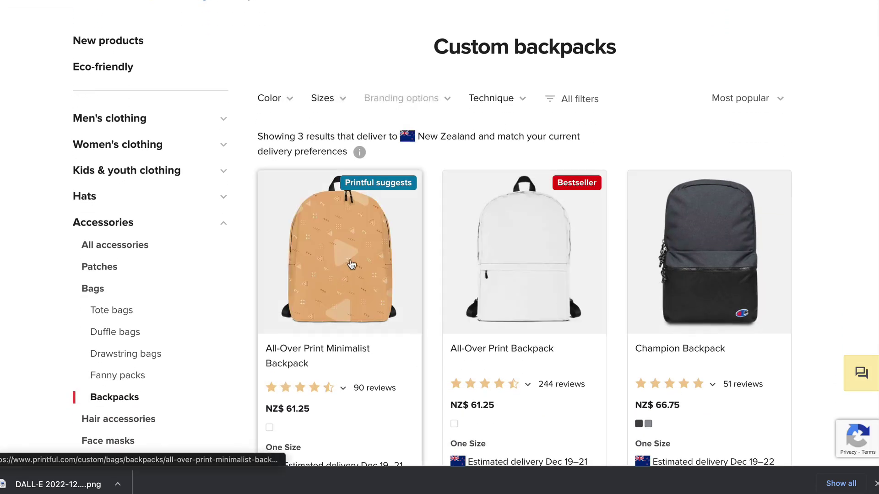
Start designing the All-Over Print Minimalist Backpack and place the downloaded DALL·E cat image on its front.
scroll(350, 243, "down", 5)
left_click(332, 133)
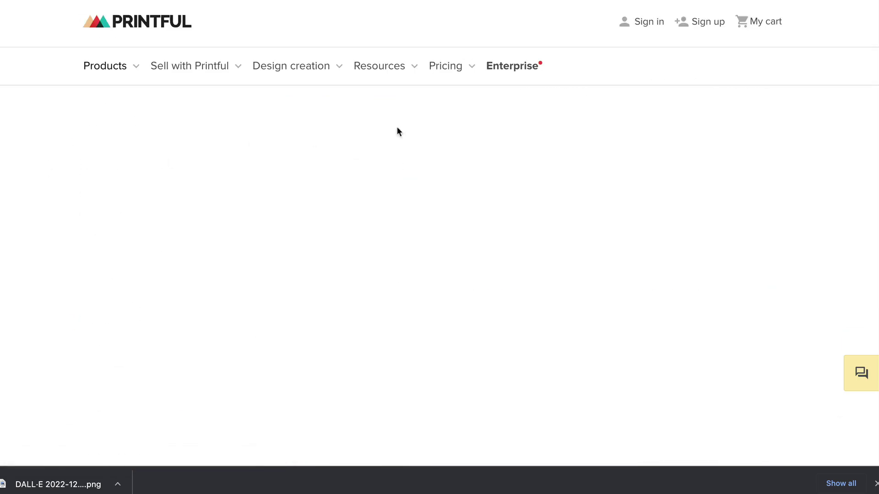
scroll(578, 312, "down", 4)
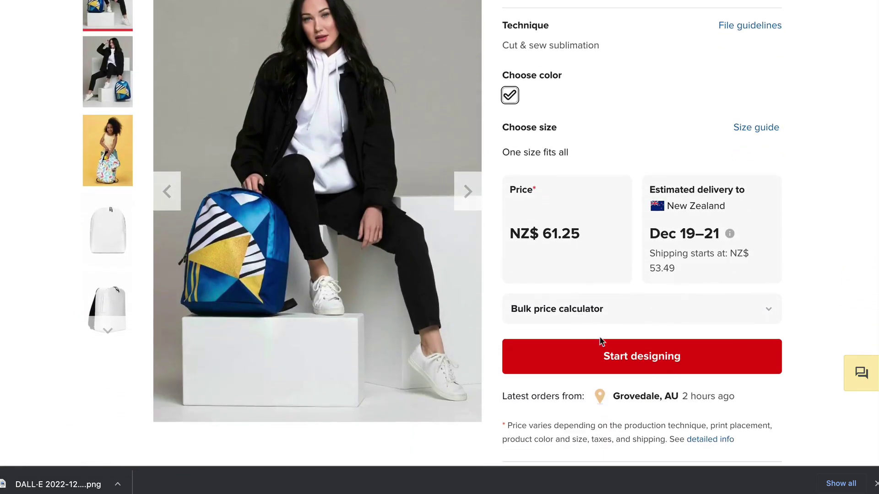
left_click(603, 353)
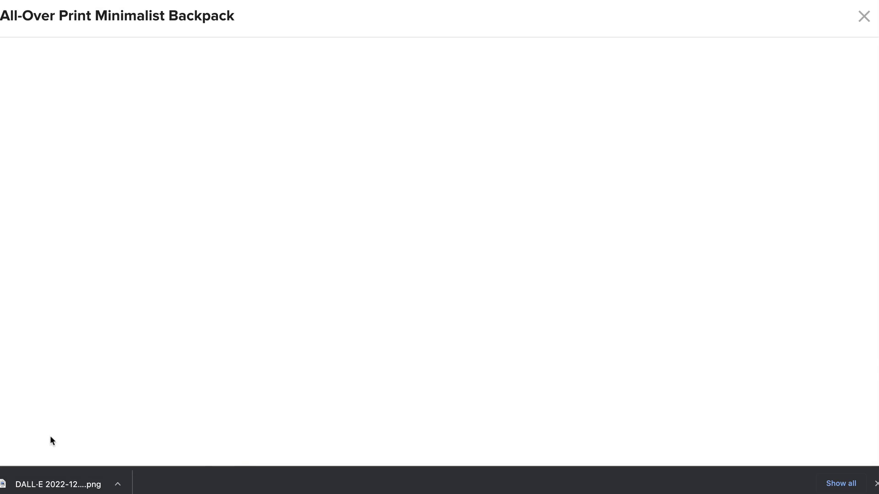
left_click_drag(40, 486, 571, 353)
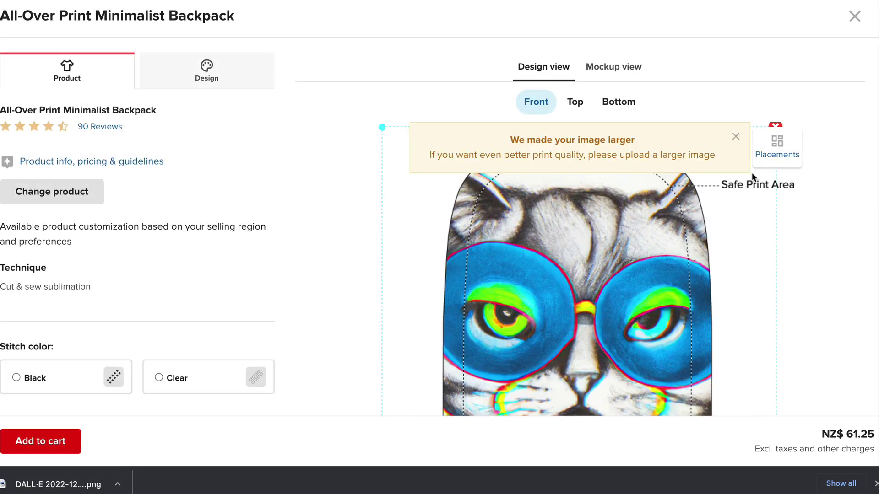
Generate the backpack's mockups with black stitch color and preview the front mockup.
left_click(618, 62)
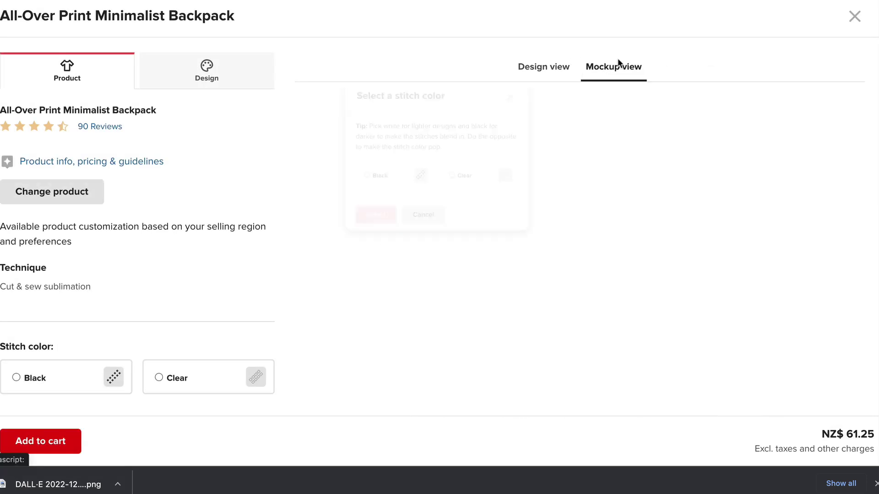
left_click(351, 152)
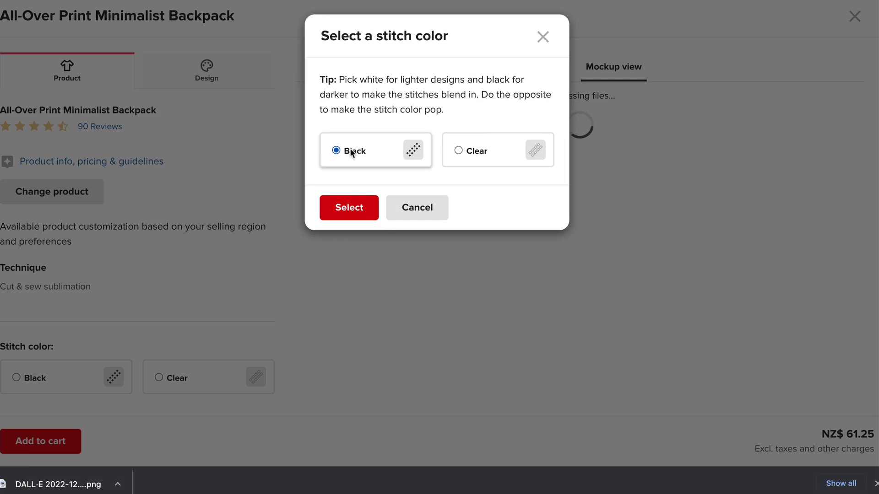
left_click(353, 205)
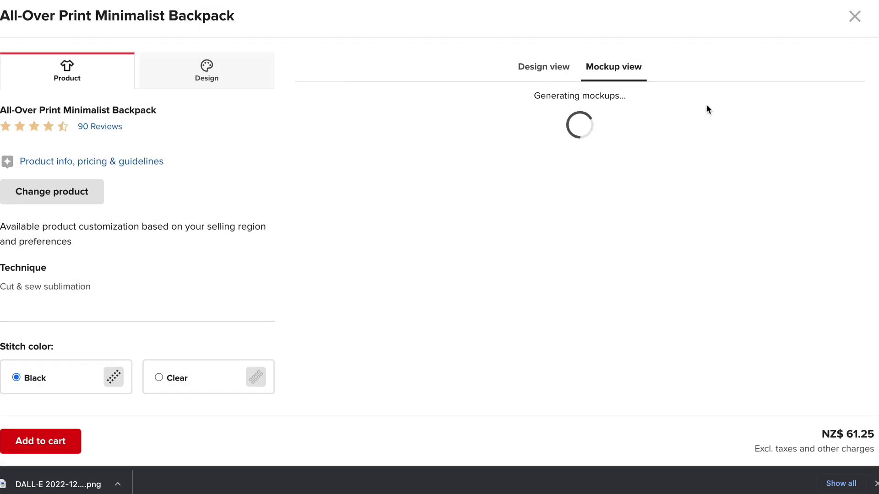
scroll(706, 108, "down", 1)
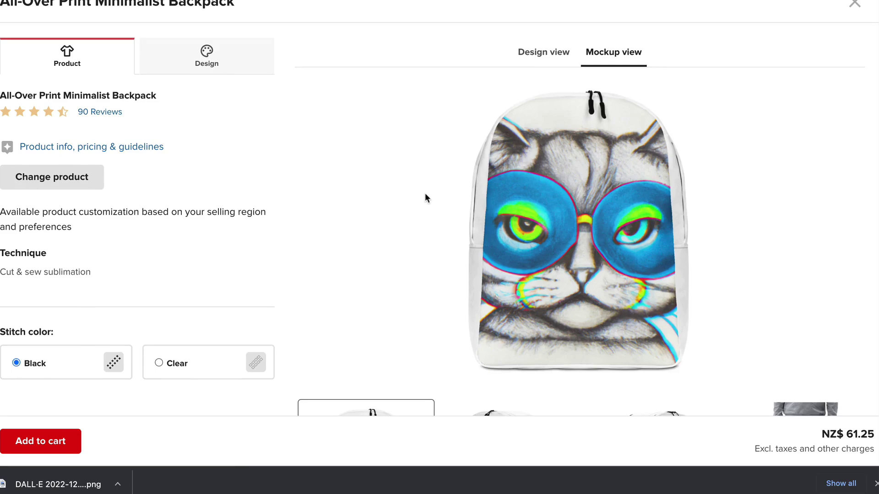
Switch to Etsy and replace the cat mugs search with a search for "cat backpacks".
key("ctrl+Tab")
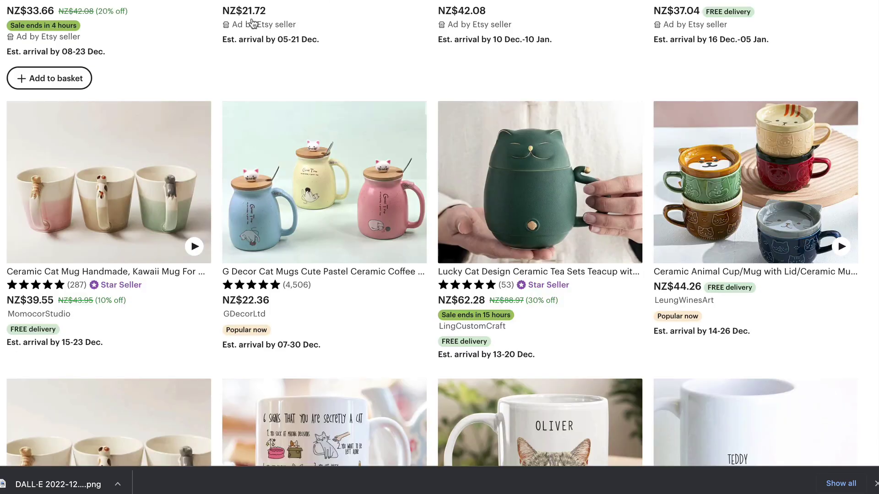
scroll(232, 74, "up", 10)
left_click_drag(209, 26, 62, 21)
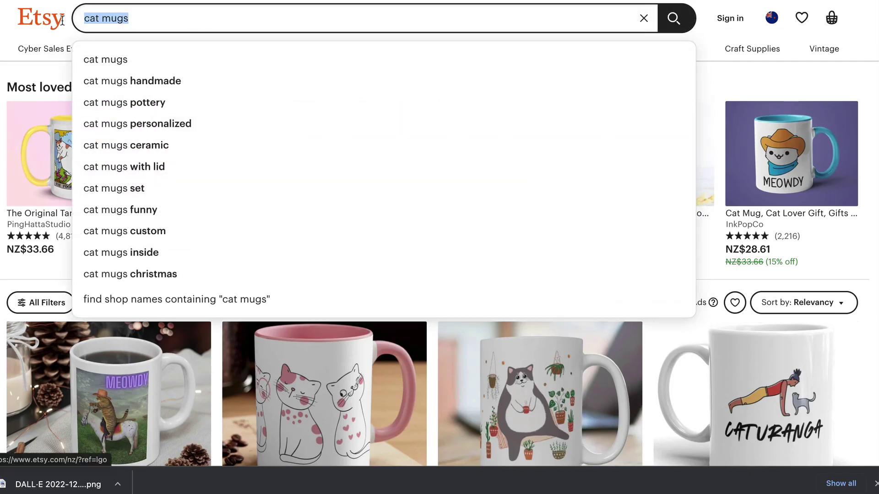
type("cat backpacks")
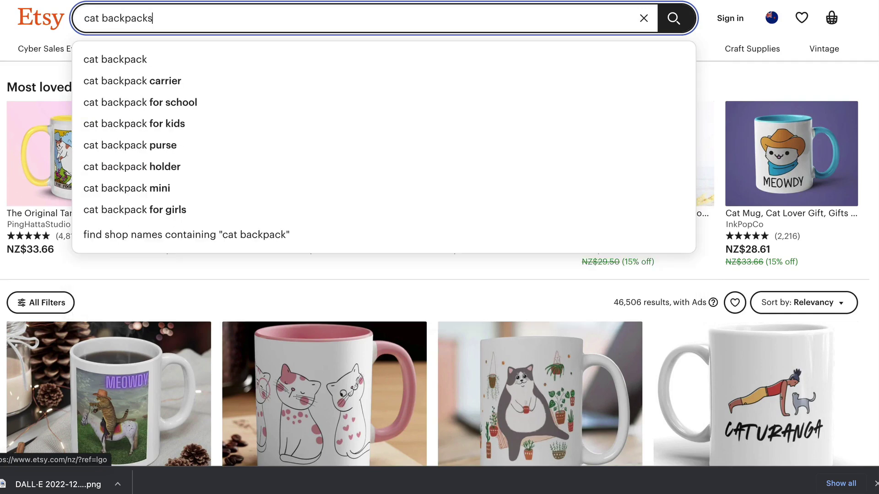
key("Return")
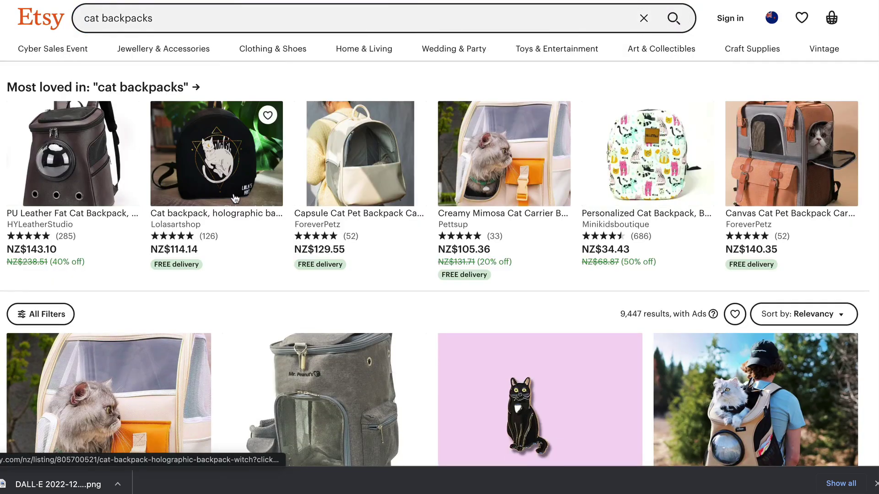
Examine the styles and selling prices of the cat backpack listings on Etsy.
scroll(205, 171, "down", 15)
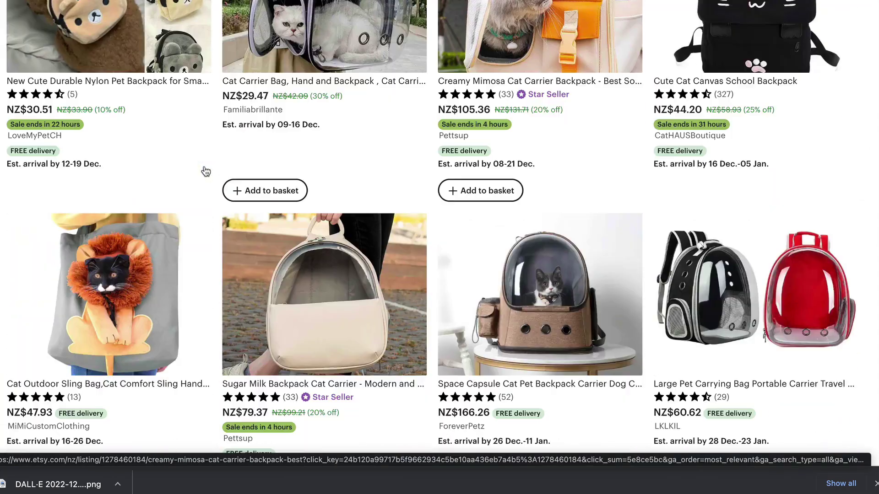
scroll(205, 172, "up", 4)
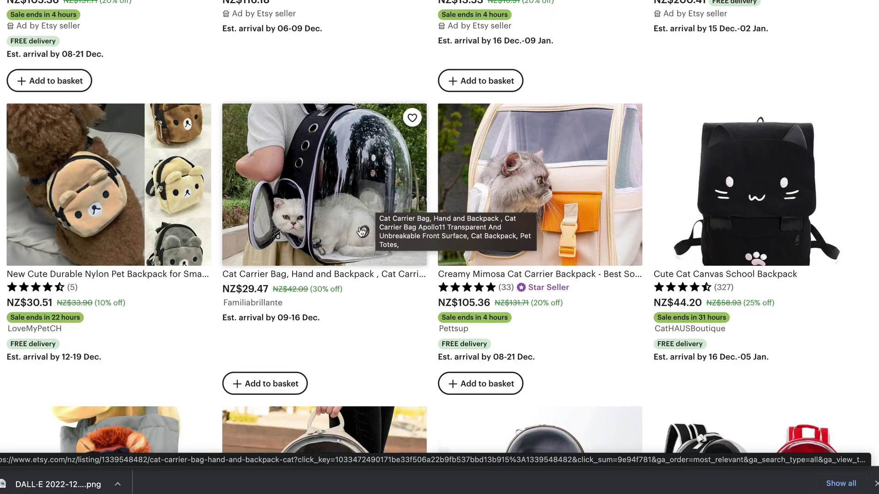
scroll(357, 216, "down", 4)
scroll(325, 133, "up", 1)
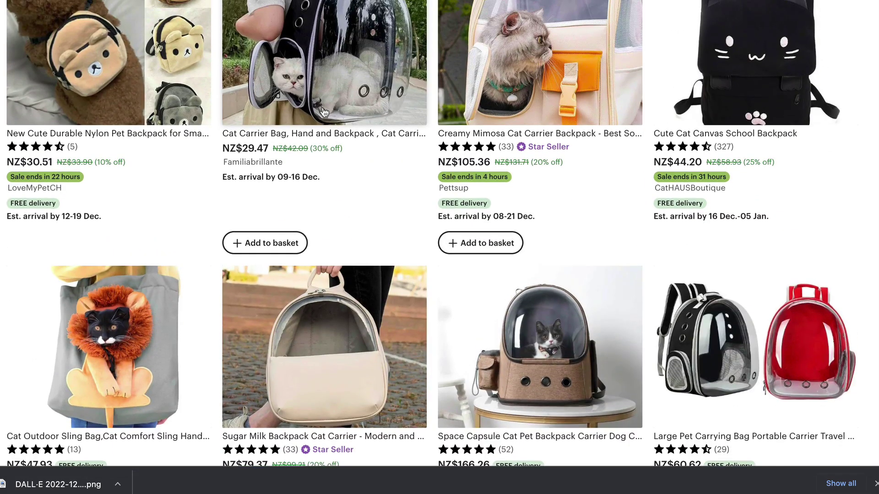
scroll(564, 327, "down", 1)
scroll(564, 327, "down", 1)
scroll(545, 290, "down", 1)
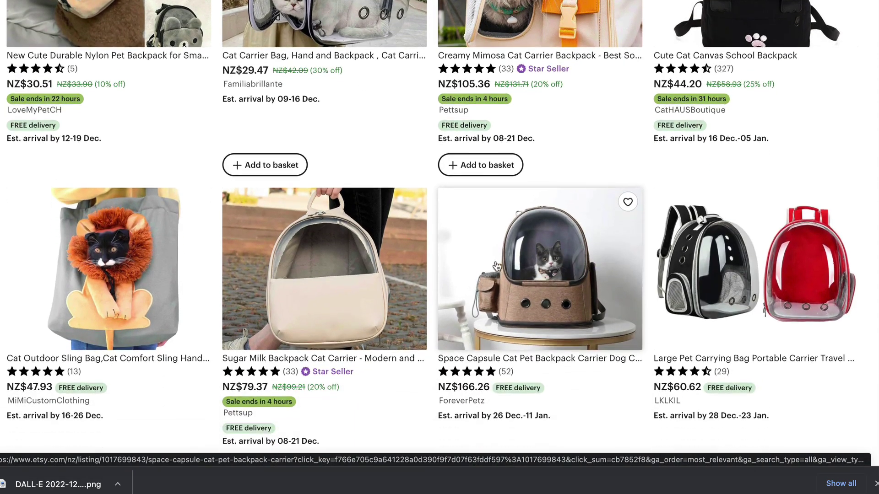
scroll(495, 274, "down", 4)
scroll(505, 251, "up", 2)
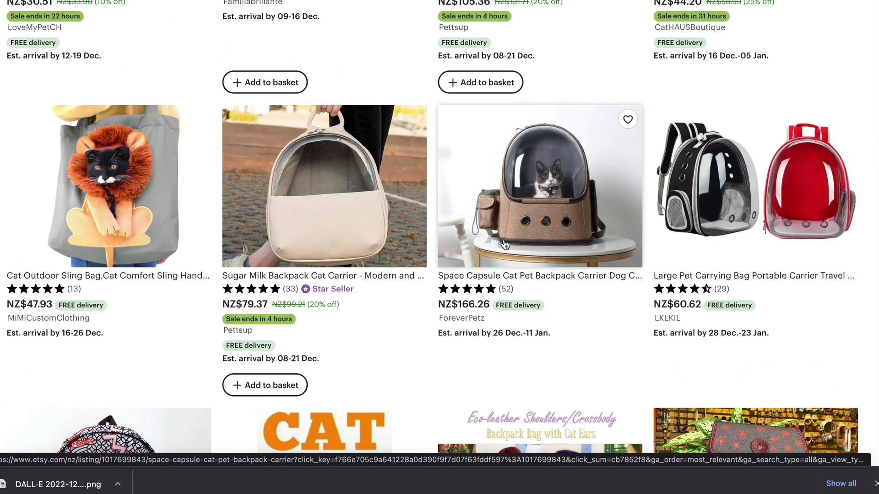